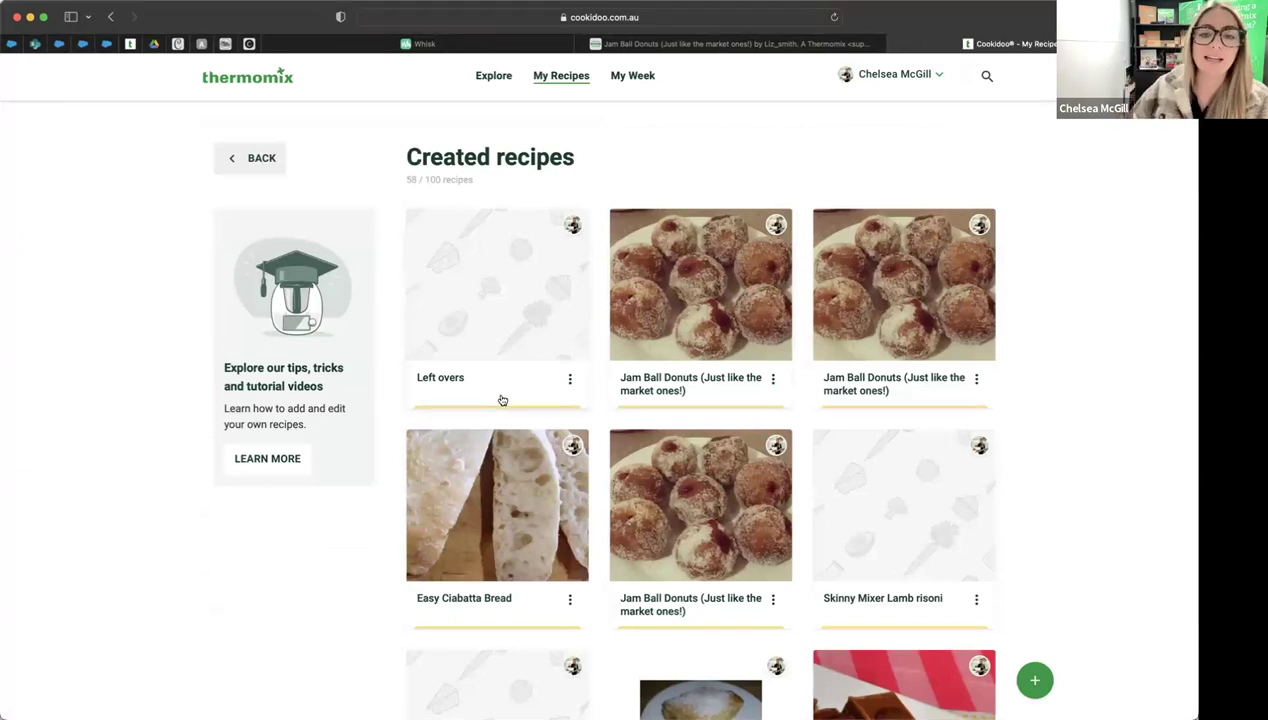
# Step: Edit the "Left overs" created recipe and rename it "Chocolate cake"
pyautogui.click(570, 379)
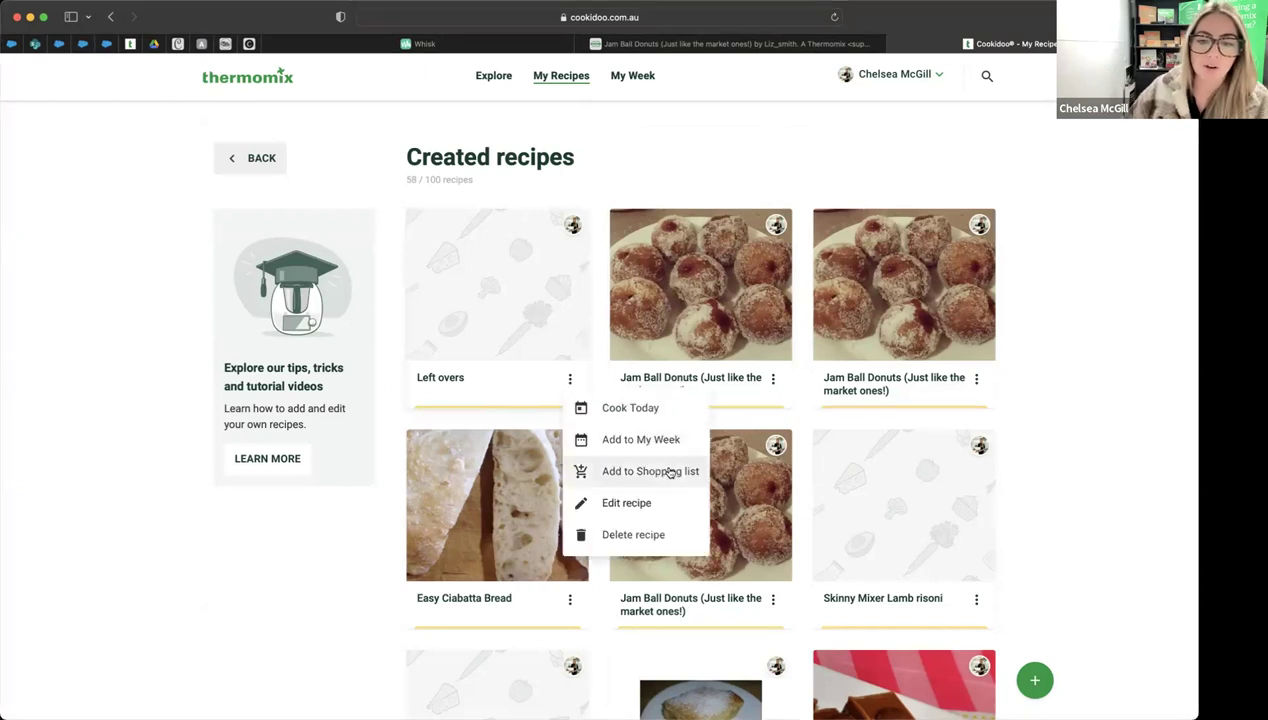
pyautogui.click(659, 501)
pyautogui.click(395, 192)
pyautogui.hotkey('shift', 'alt', 'Left')
pyautogui.hotkey('shift', 'alt', 'Left')
pyautogui.write('Chocolate cake')
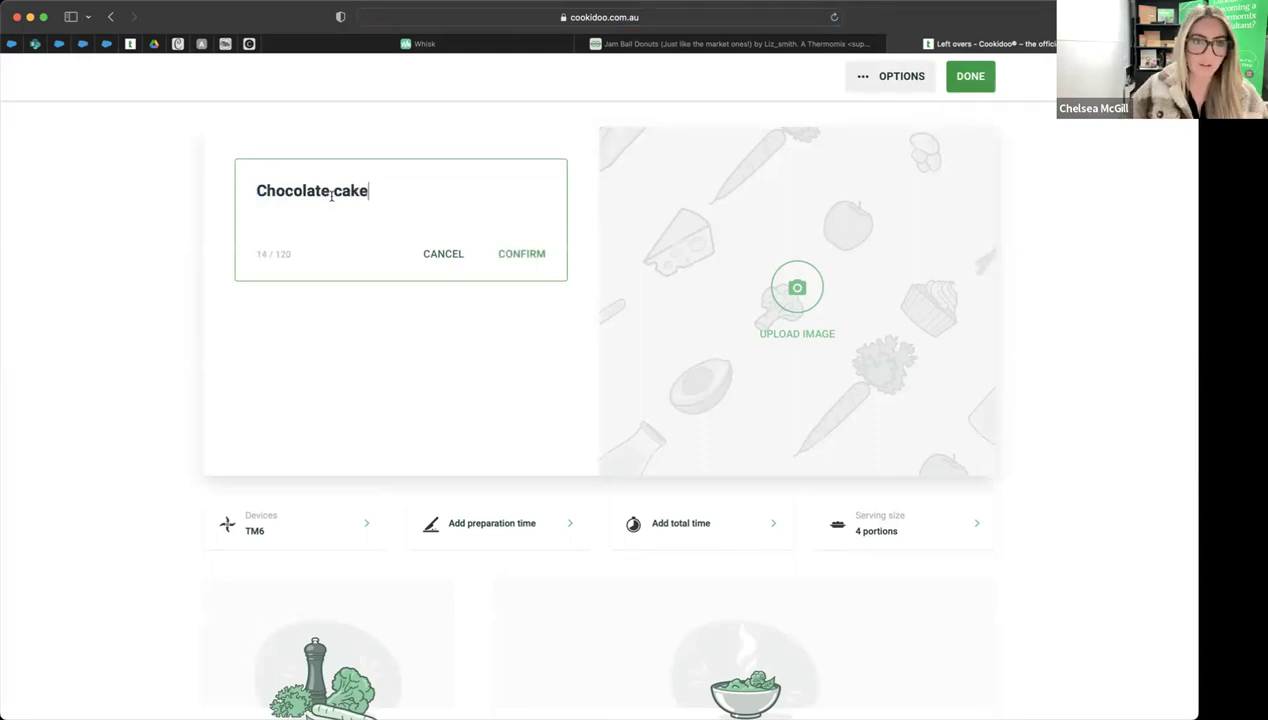
pyautogui.click(533, 252)
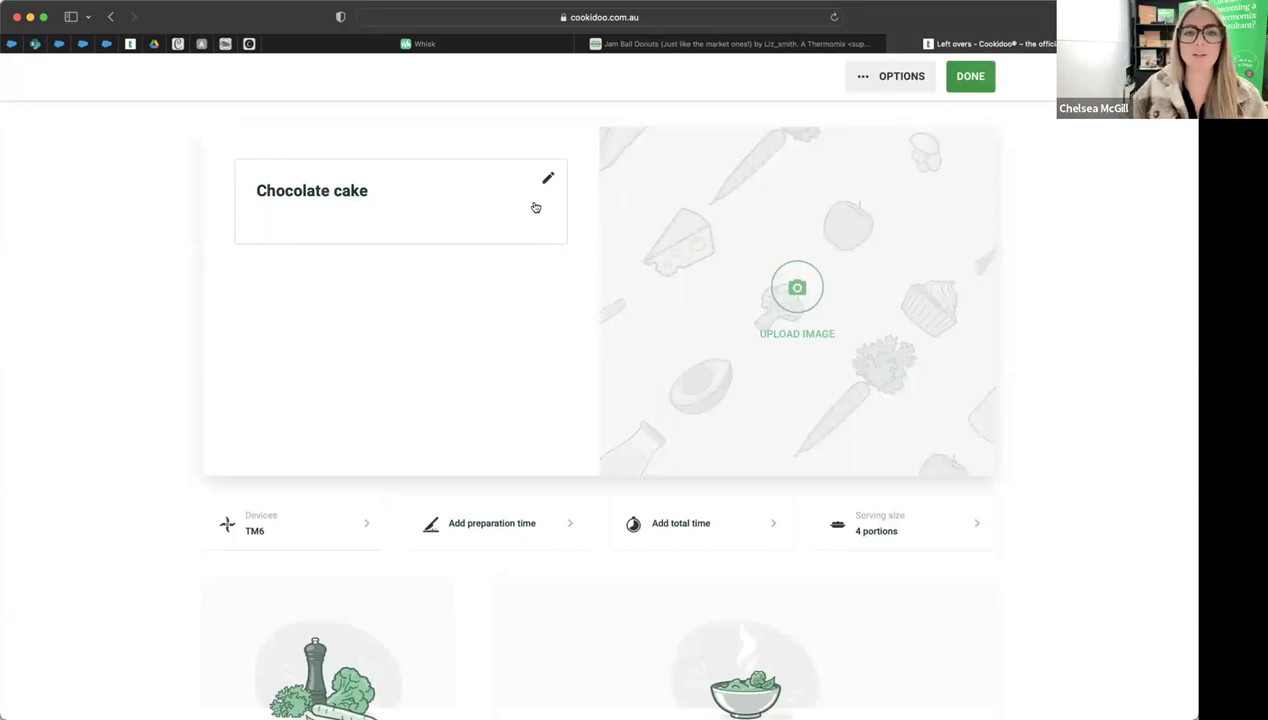
# Step: Add three ingredients to the recipe: "200 SR flour", "200 butter" and "200 g sugar"
pyautogui.scroll(-3, 531, 203)
pyautogui.scroll(2, 533, 206)
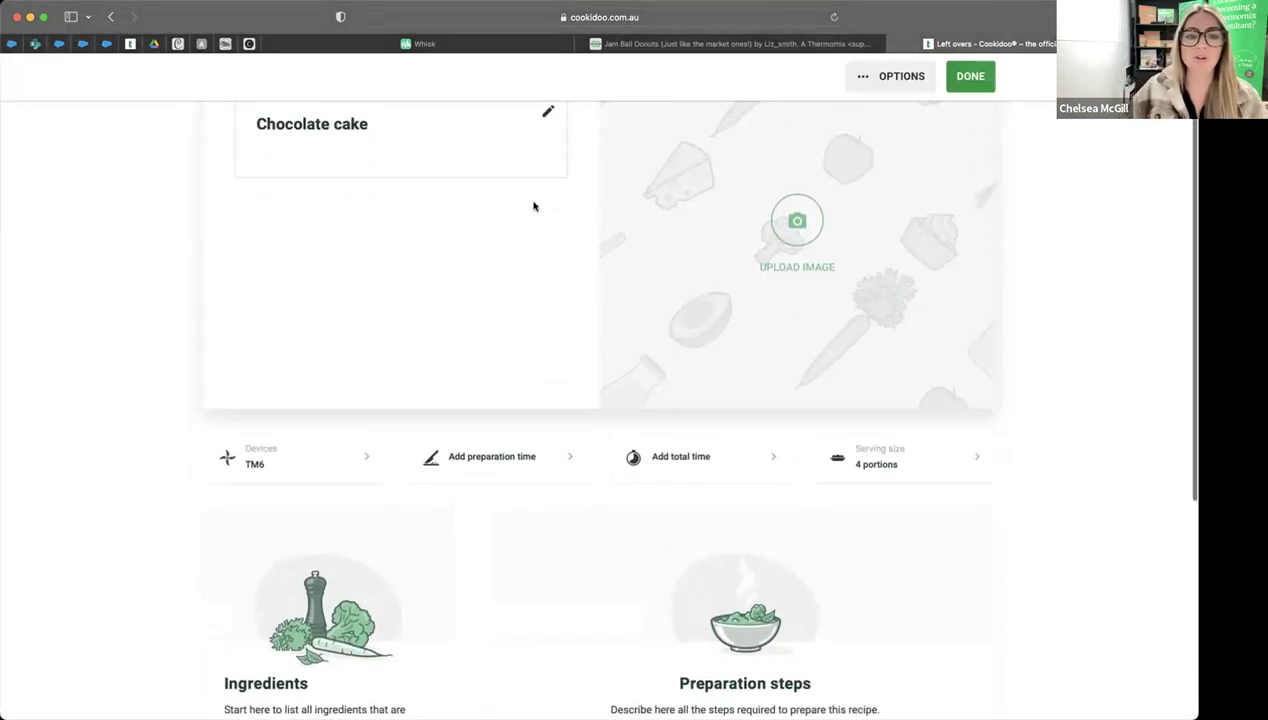
pyautogui.scroll(-5, 345, 132)
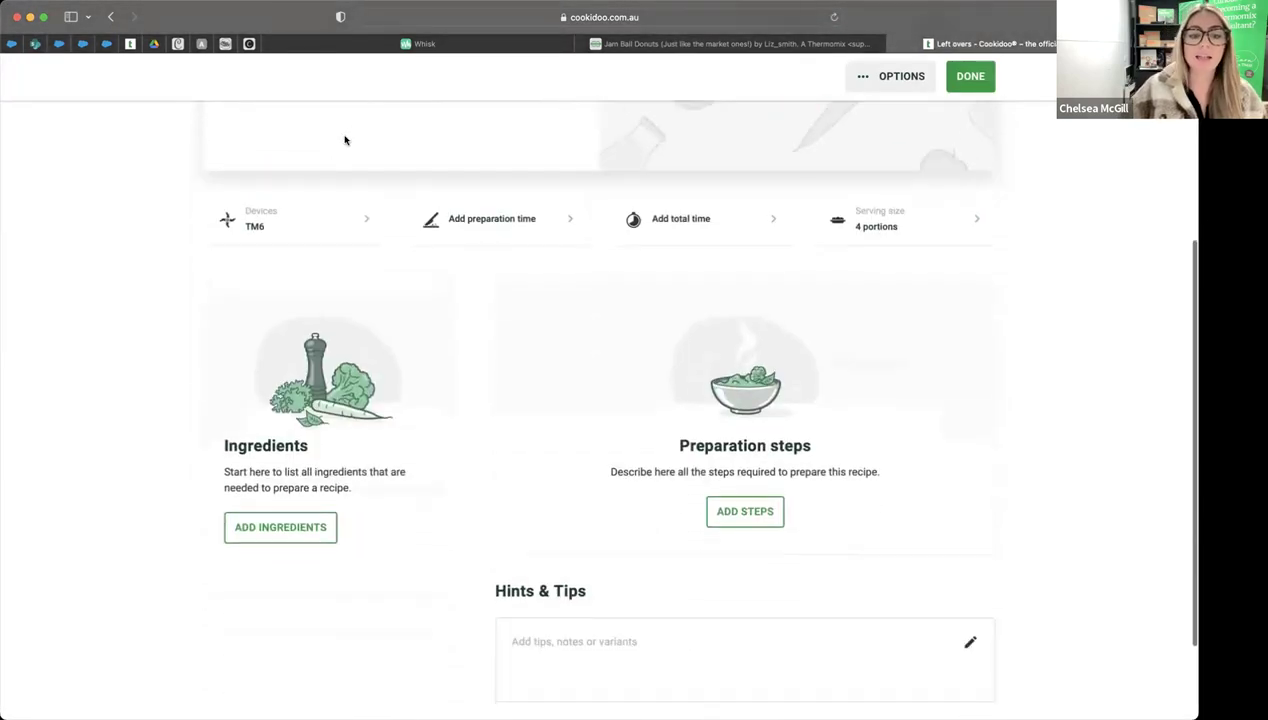
pyautogui.click(295, 533)
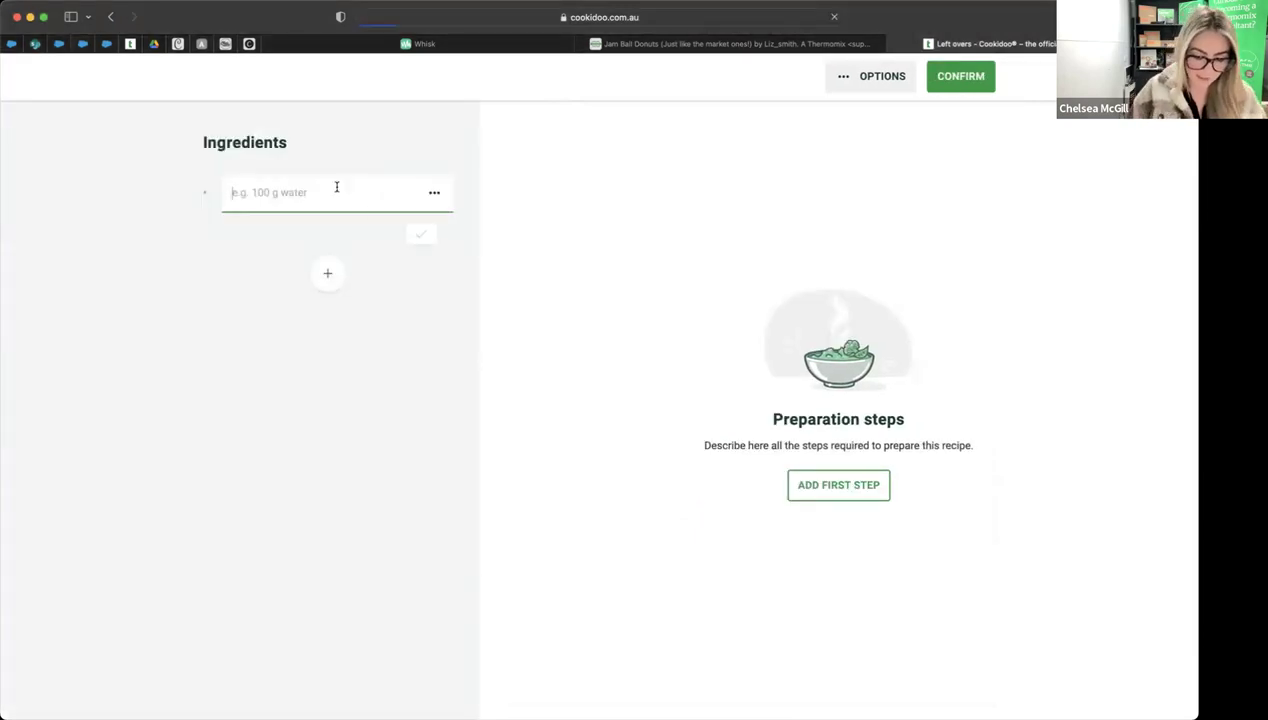
pyautogui.write('200')
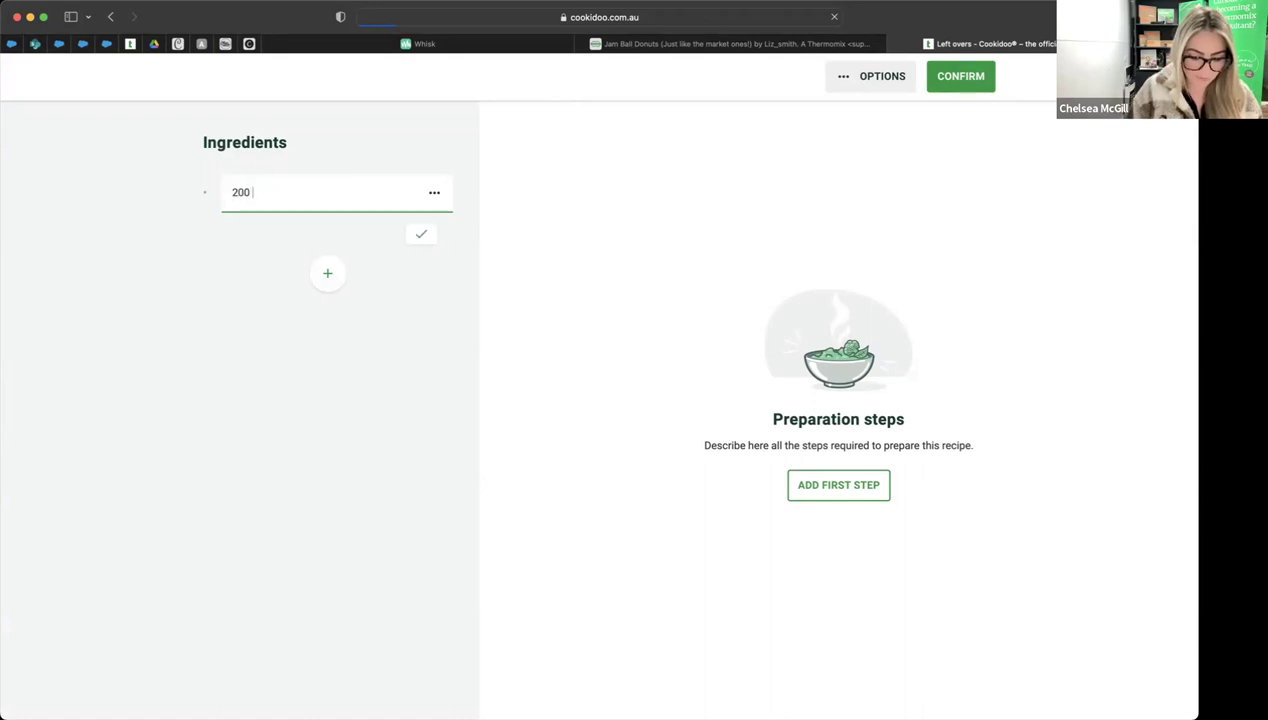
pyautogui.write(' SR flour')
pyautogui.press('Return')
pyautogui.write('200 butter')
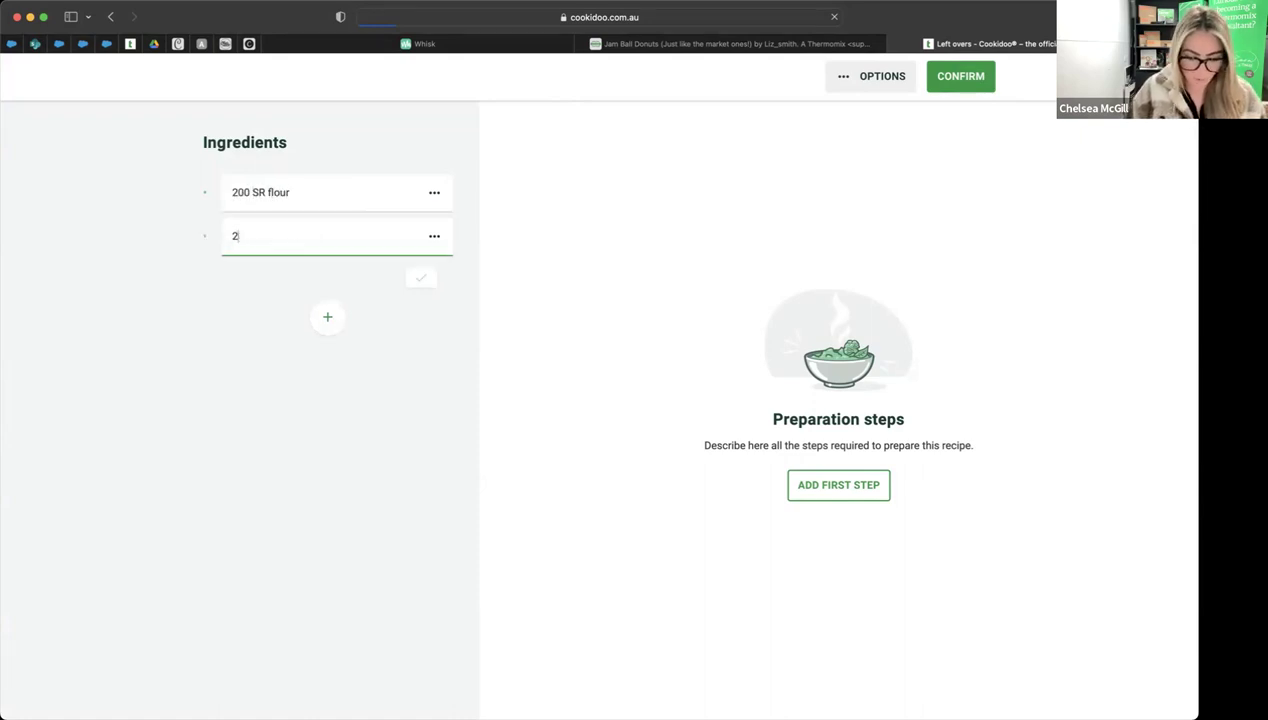
pyautogui.press('Return')
pyautogui.write('2')
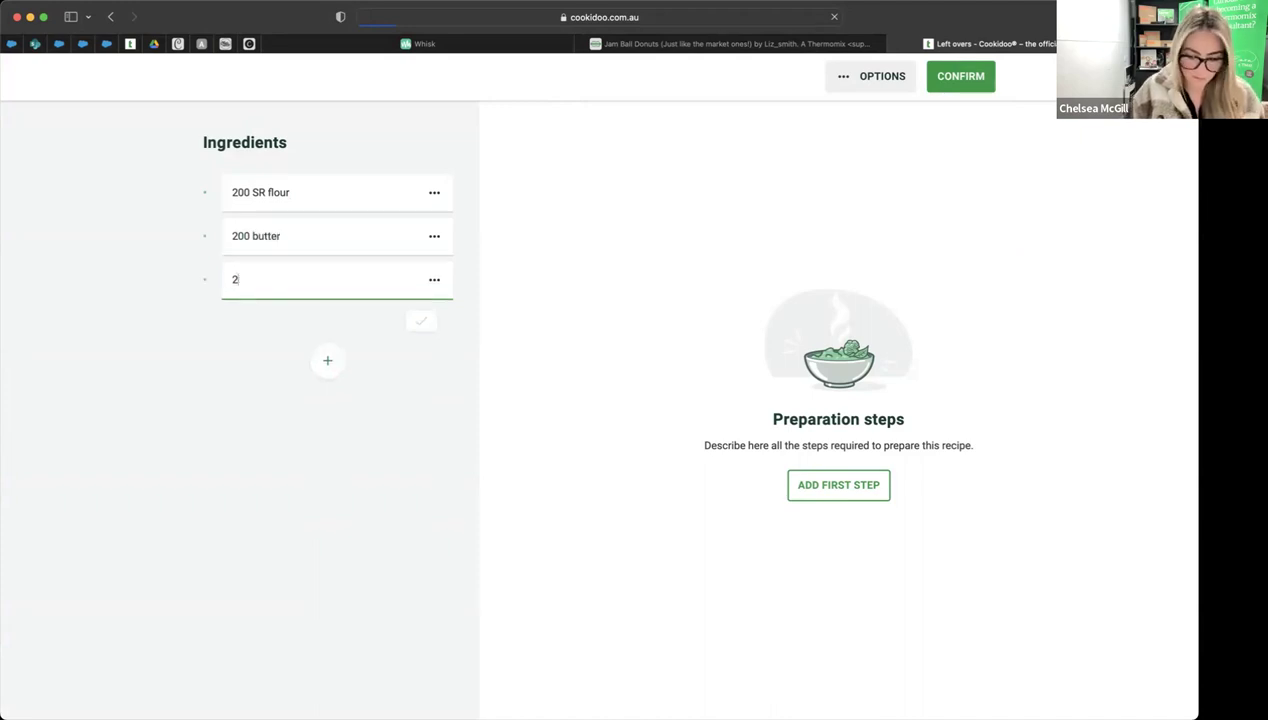
pyautogui.write('00 g sugar')
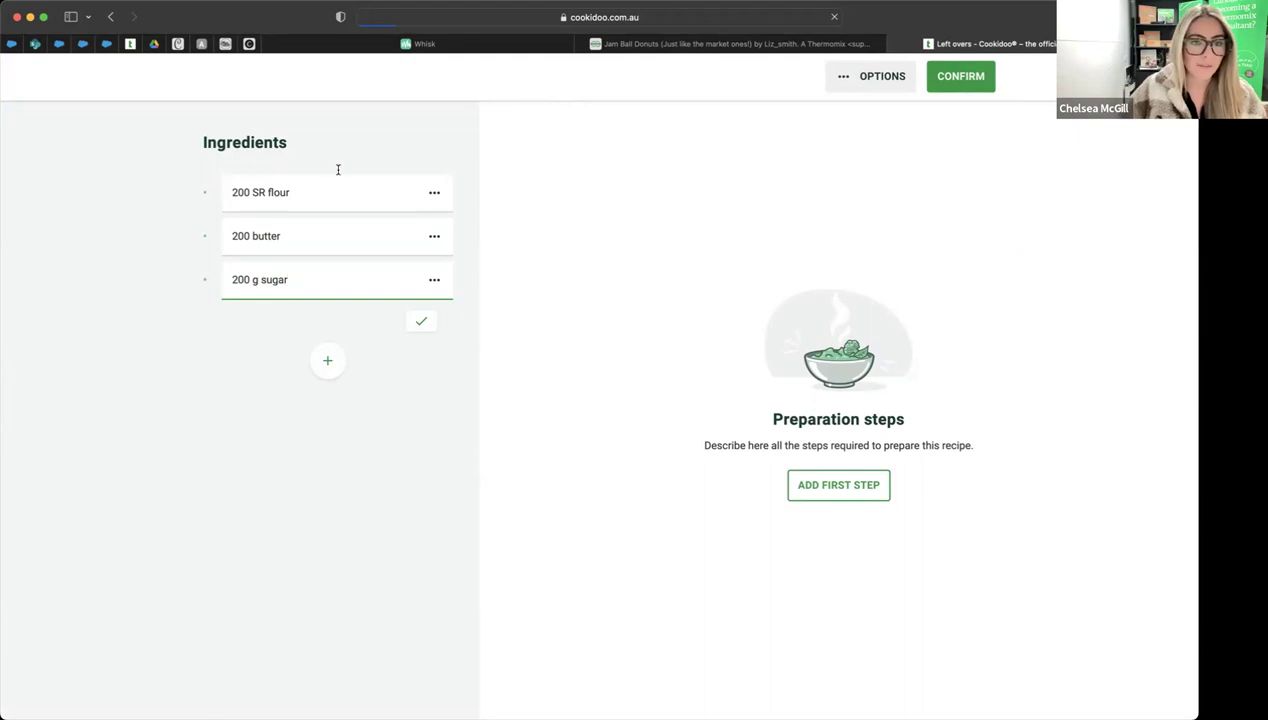
# Step: Add the unit "g" to the quantities of the SR flour and butter ingredients
pyautogui.click(250, 192)
pyautogui.write('g')
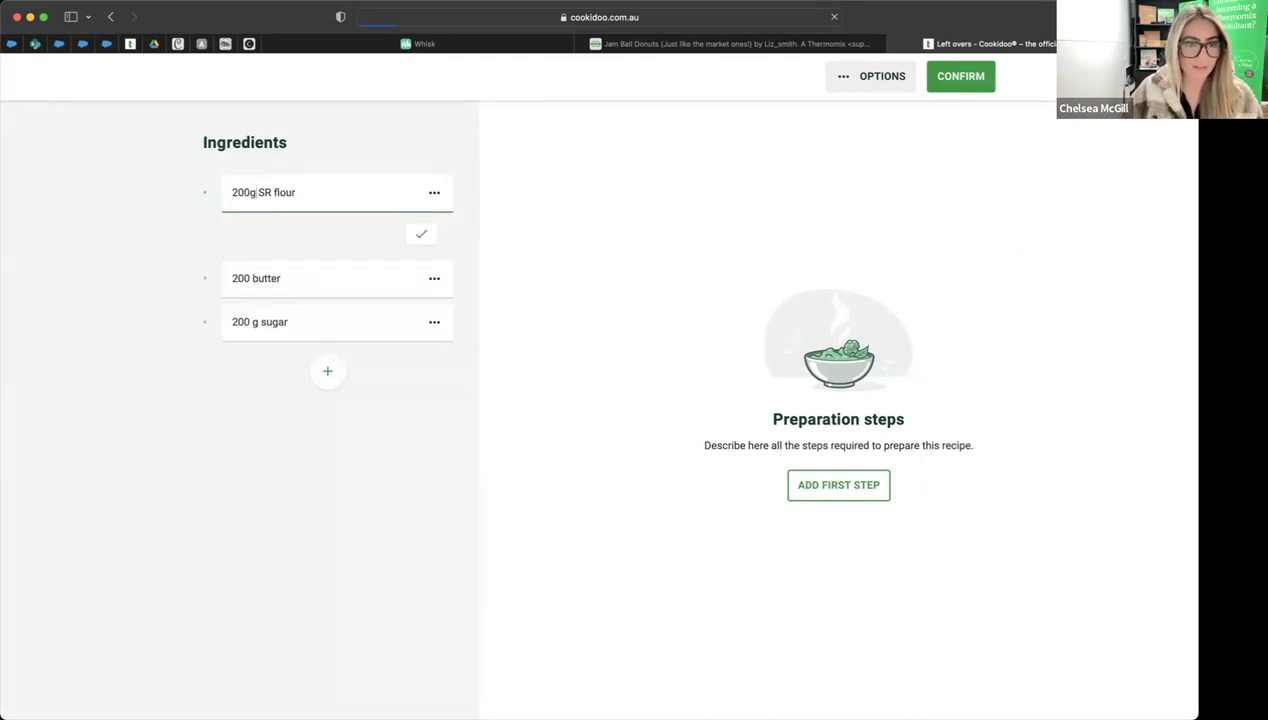
pyautogui.click(246, 278)
pyautogui.write('g')
pyautogui.click(387, 450)
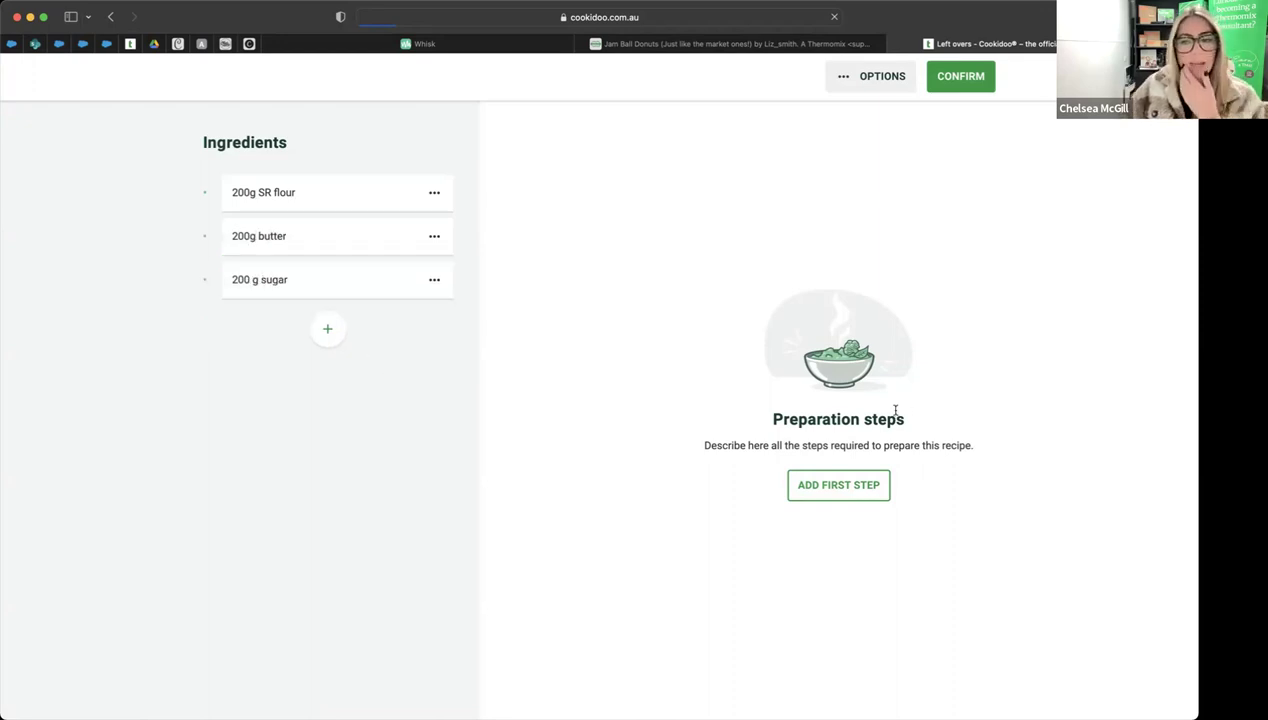
# Step: Add the first preparation step, "Cream butter and sugar speed 4 for 20 seconds"
pyautogui.click(848, 480)
pyautogui.write('Cream butter and sugar spee')
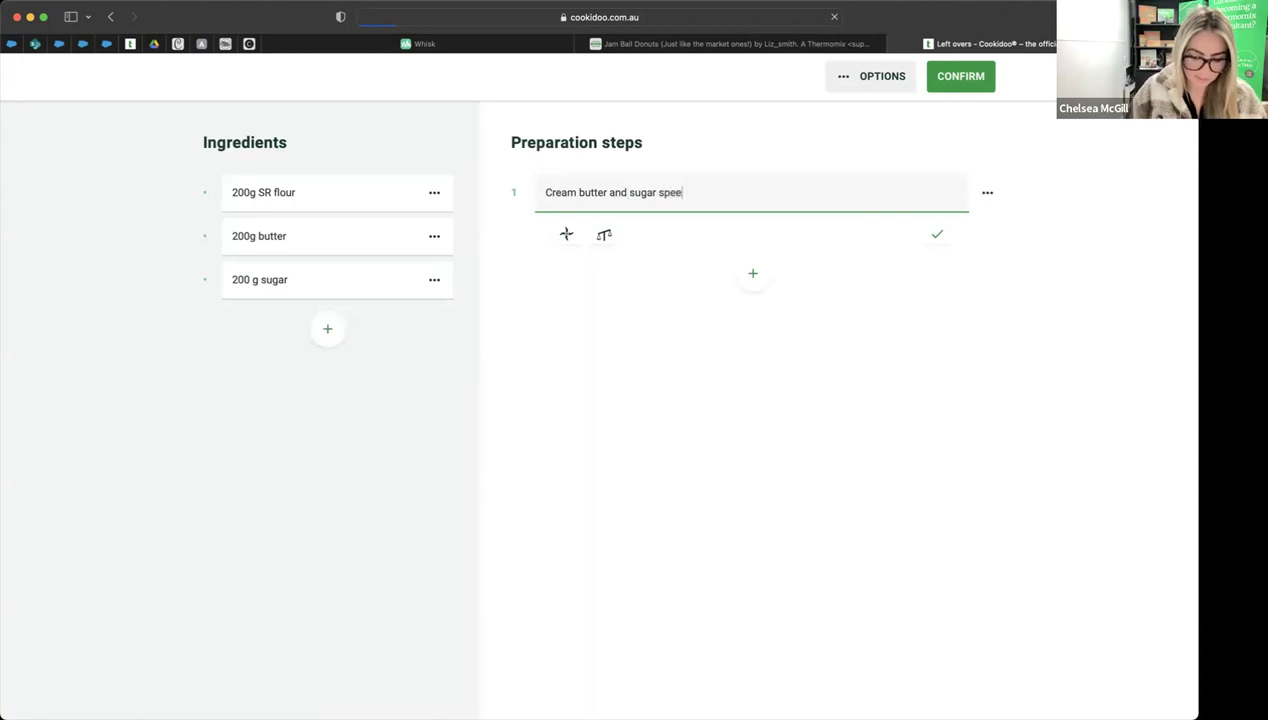
pyautogui.write('d 4 for')
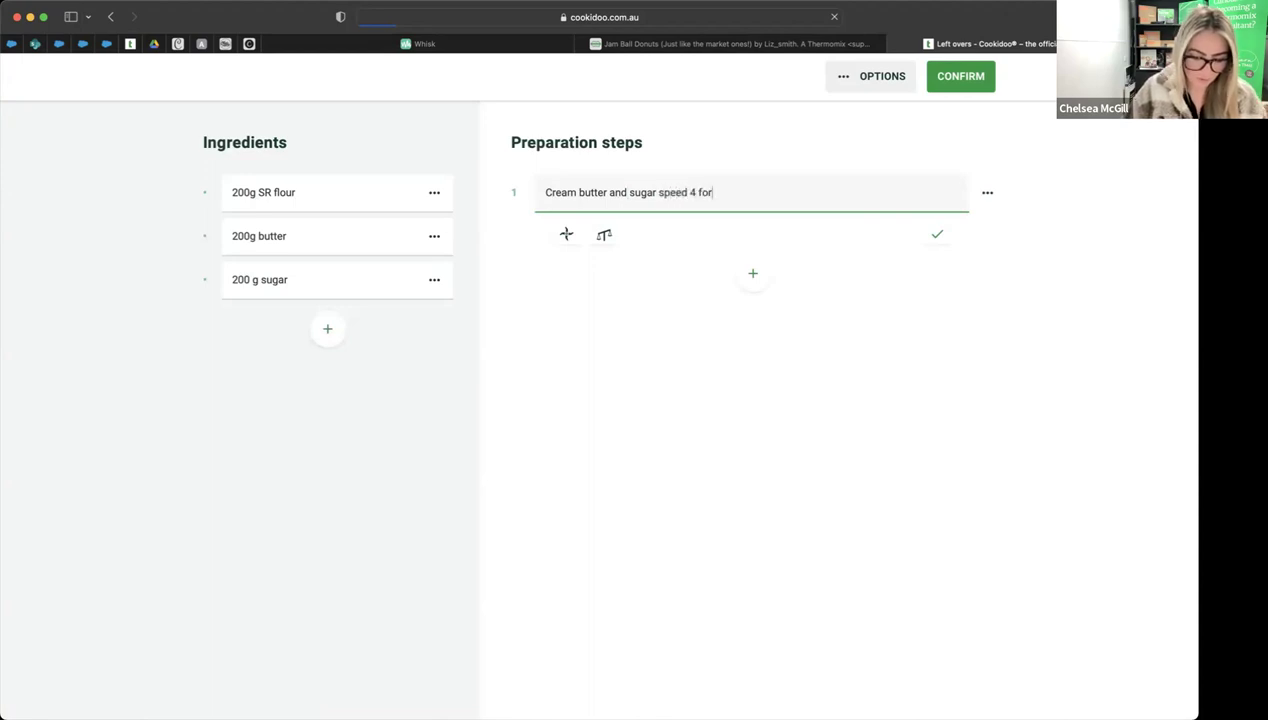
pyautogui.write(' 20 seconds')
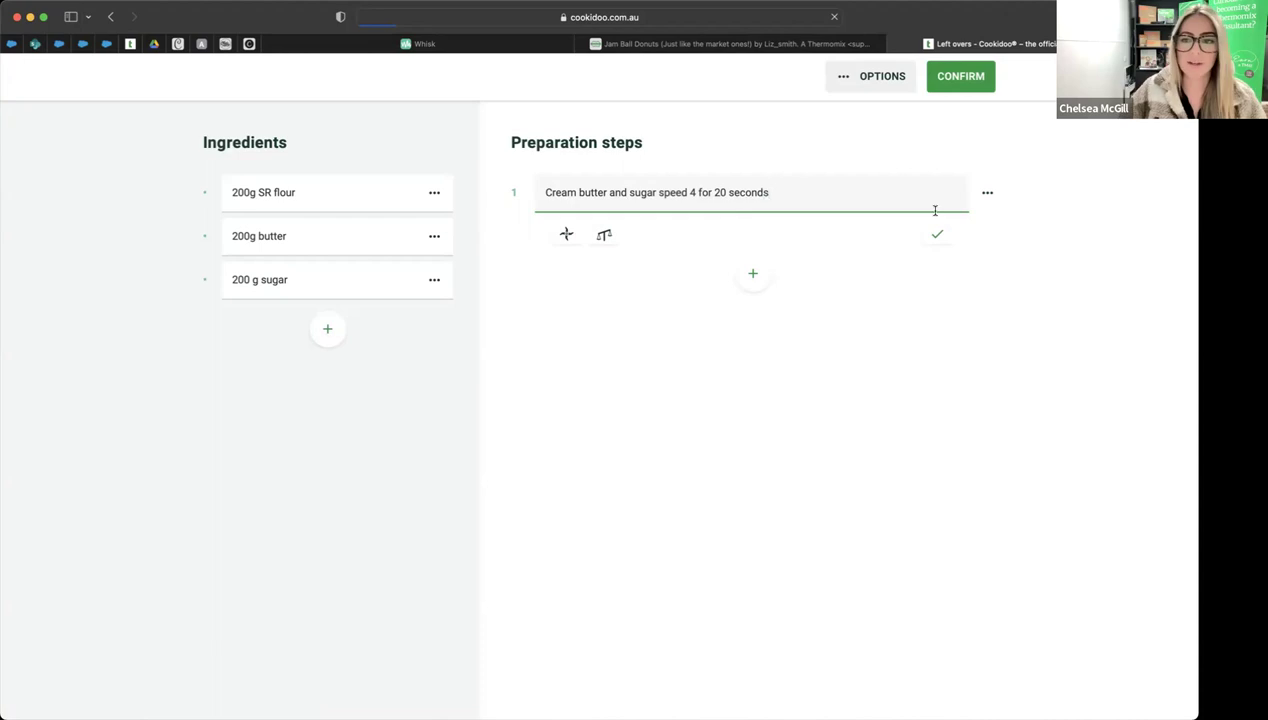
pyautogui.click(937, 236)
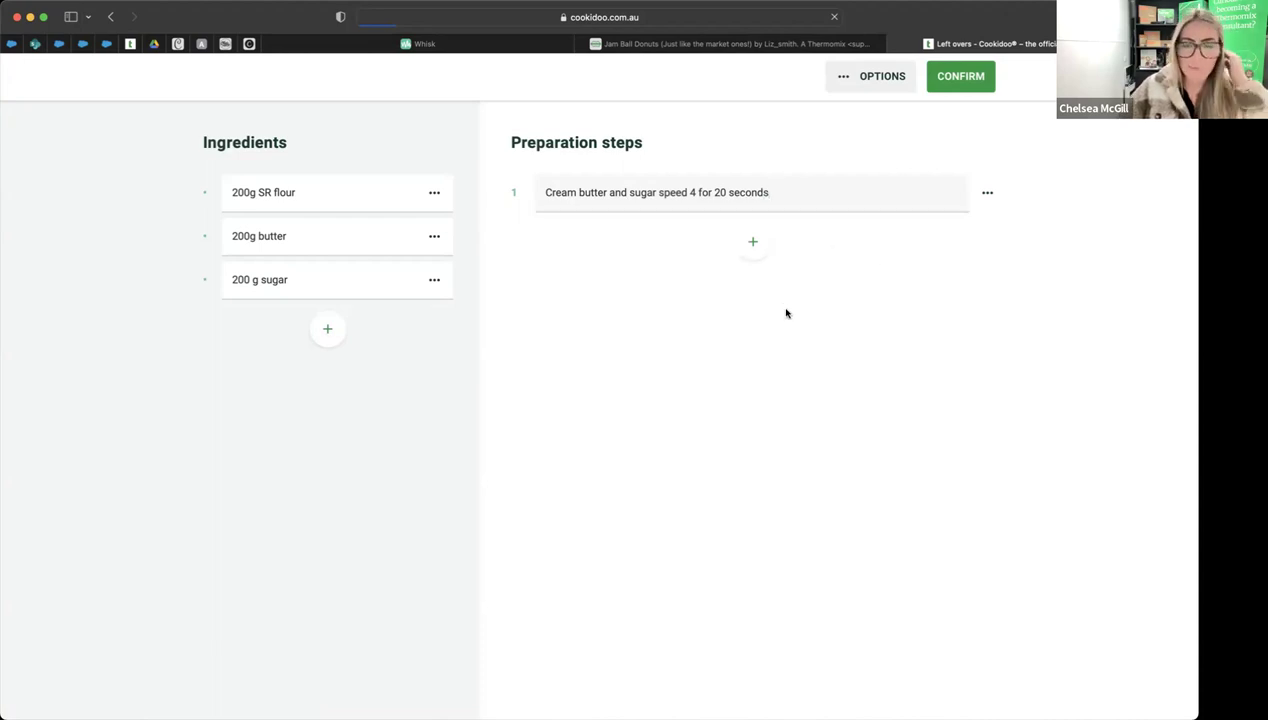
# Step: Replace the word "butter" in the first preparation step with the linked ingredient "200g butter"
pyautogui.click(987, 193)
pyautogui.click(799, 193)
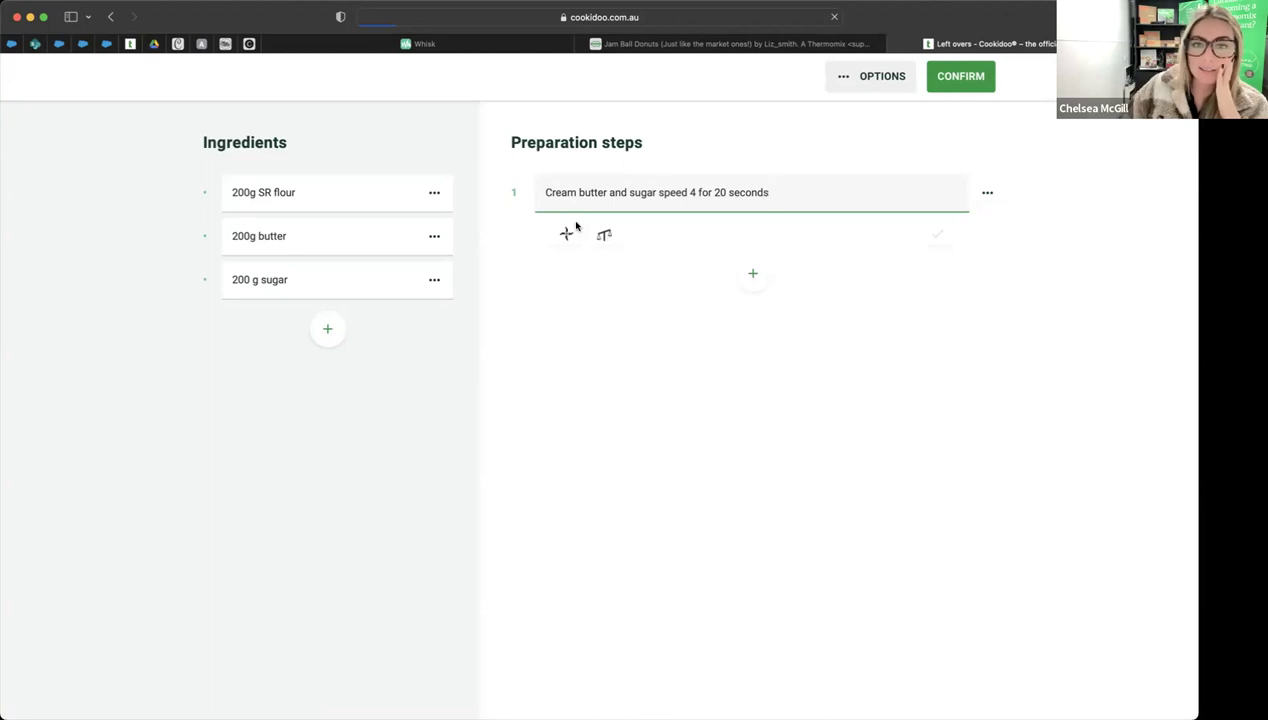
pyautogui.moveTo(579, 192); pyautogui.dragTo(607, 193)
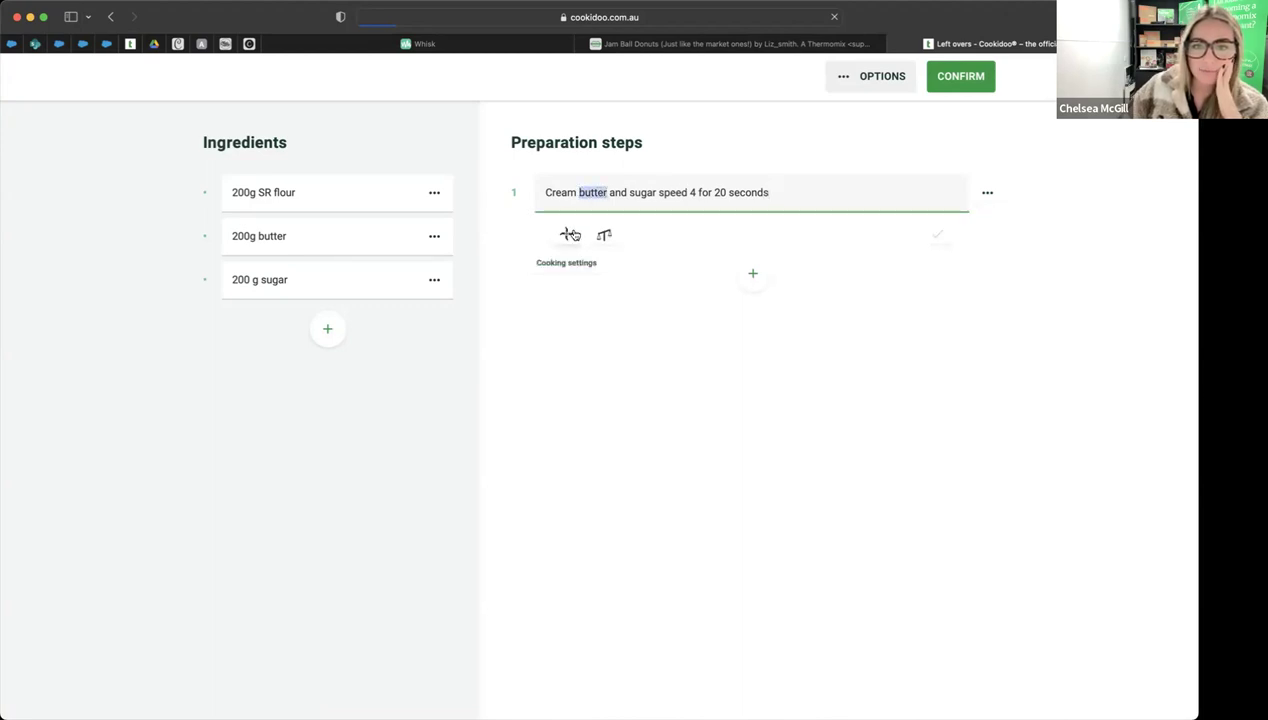
pyautogui.click(604, 235)
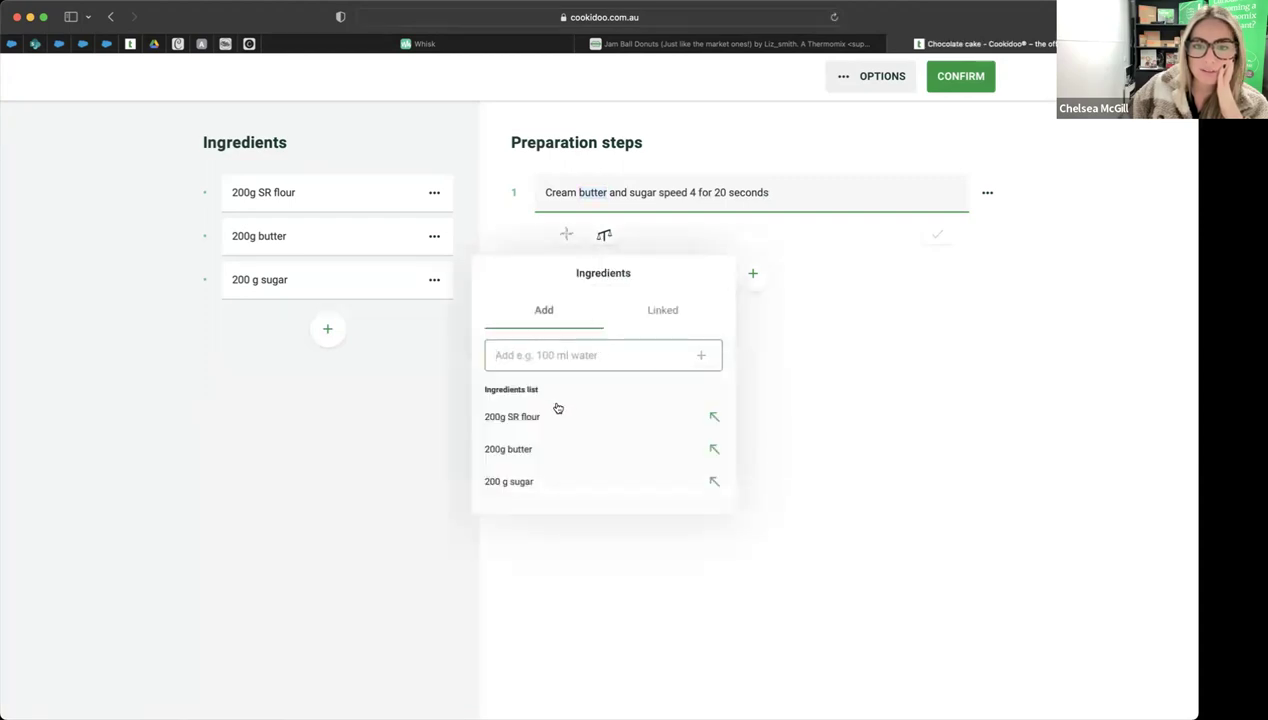
pyautogui.click(532, 452)
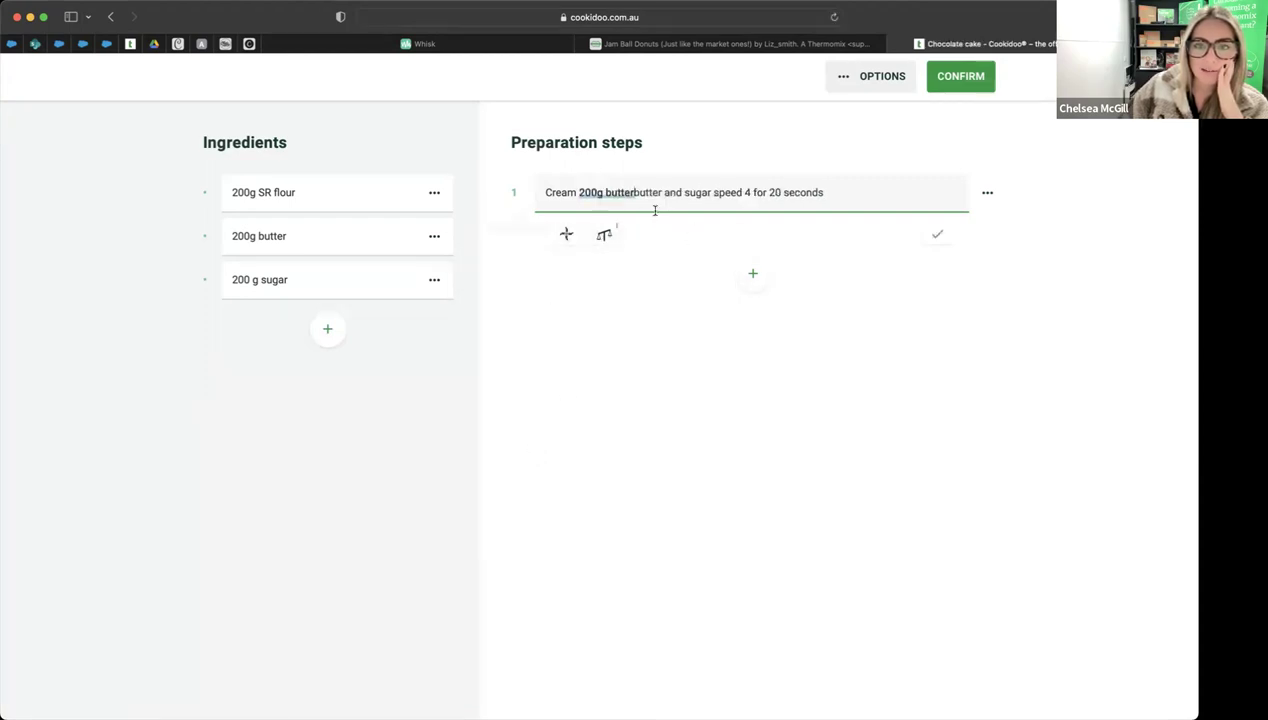
pyautogui.click(658, 192)
pyautogui.press('BackSpace')
pyautogui.press('BackSpace')
pyautogui.press('BackSpace')
pyautogui.press('BackSpace')
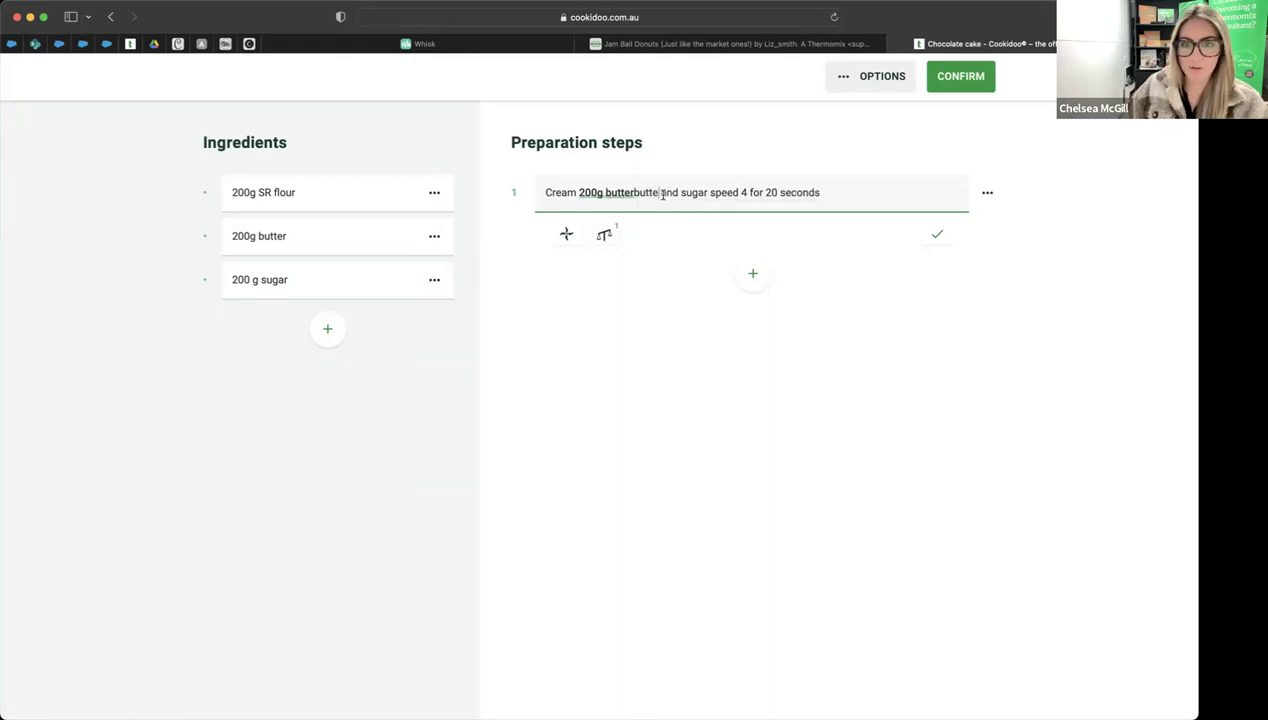
pyautogui.press('BackSpace')
pyautogui.press('BackSpace')
# Step: Replace the word "sugar" in the preparation step with the linked ingredient "200 g sugar"
pyautogui.moveTo(681, 193); pyautogui.dragTo(658, 193)
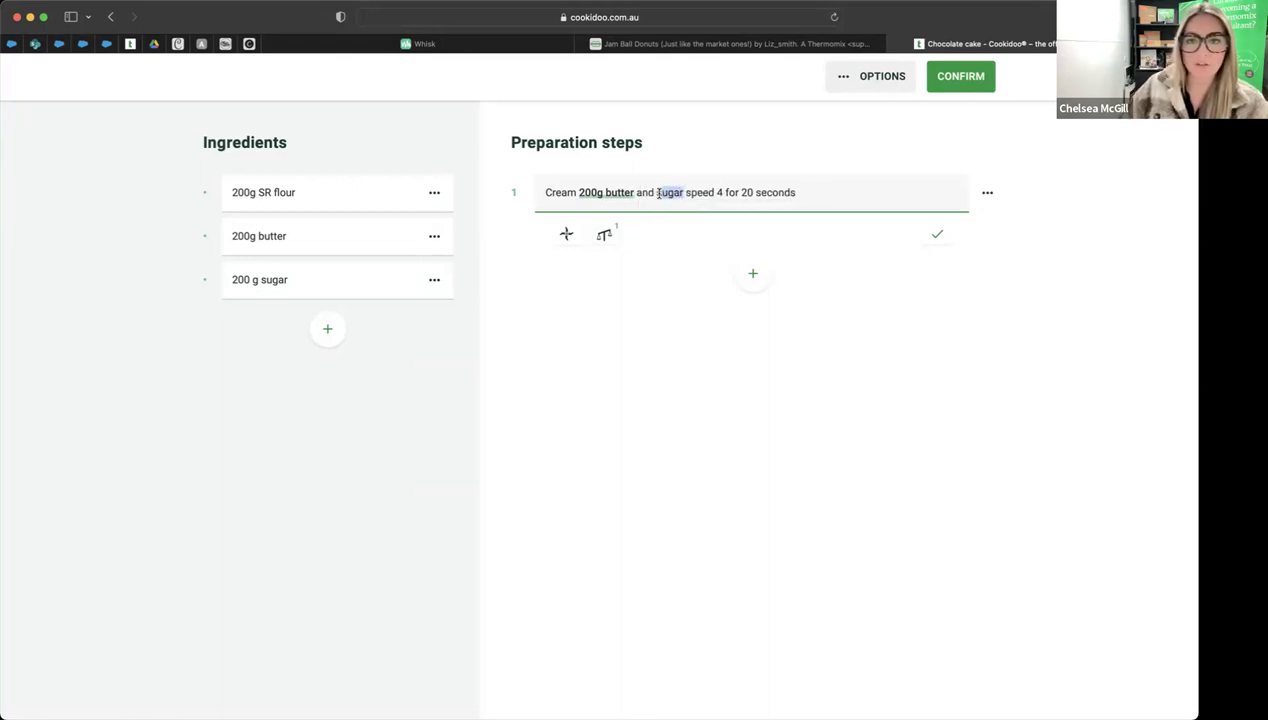
pyautogui.click(602, 235)
pyautogui.click(547, 482)
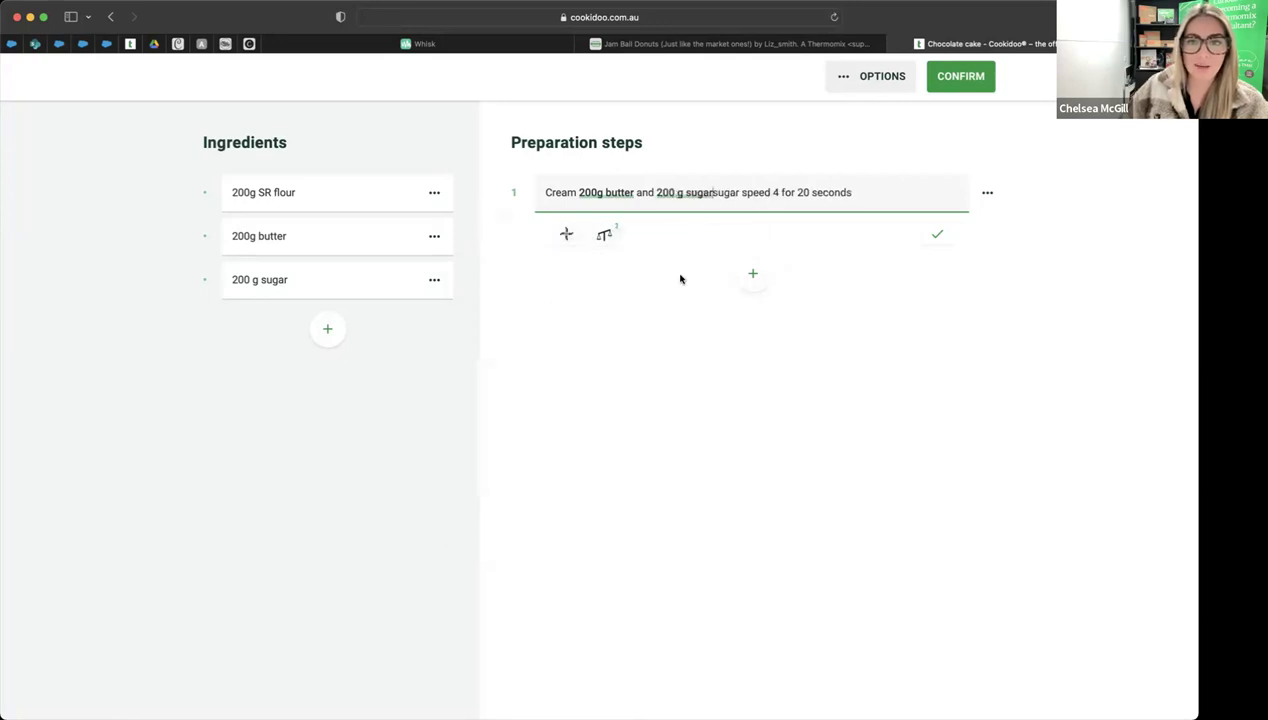
pyautogui.click(736, 193)
pyautogui.press('BackSpace')
pyautogui.press('BackSpace')
pyautogui.press('BackSpace')
pyautogui.press('BackSpace')
pyautogui.press('BackSpace')
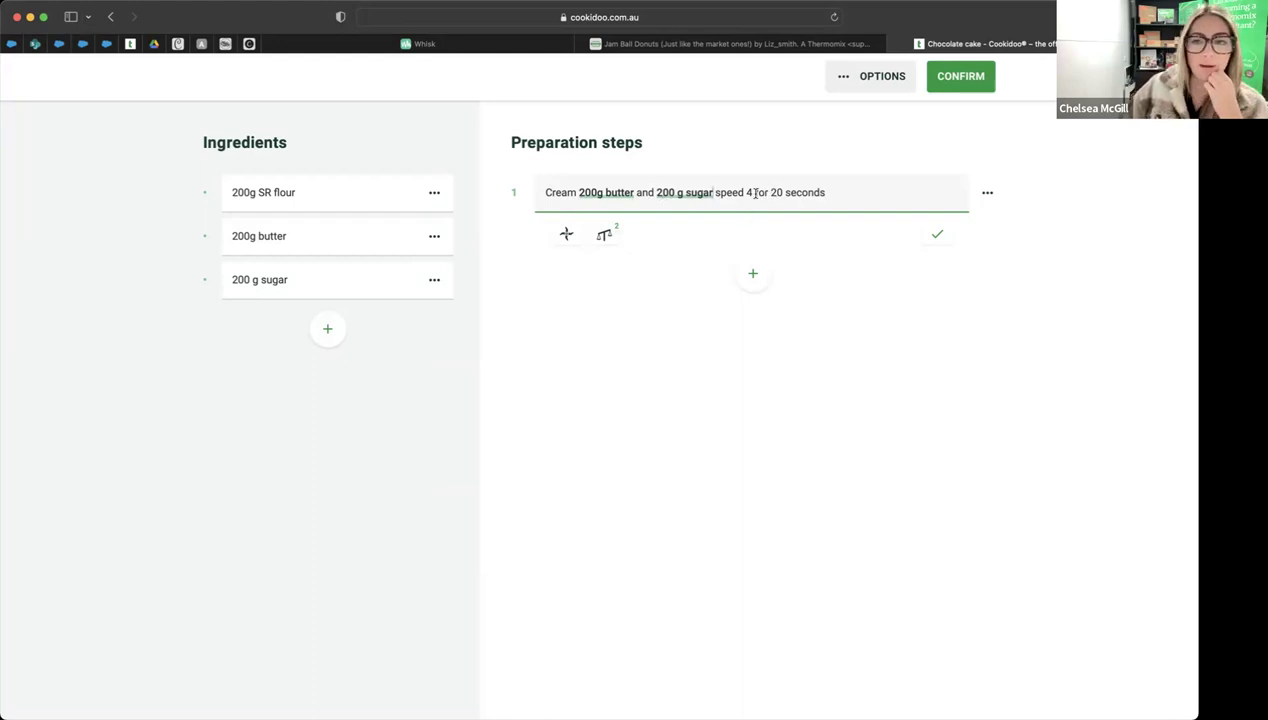
# Step: Insert a manual cooking setting of 20 sec at speed 4.0 before "4 for 20 seconds" in the preparation step
pyautogui.moveTo(745, 192); pyautogui.dragTo(823, 192)
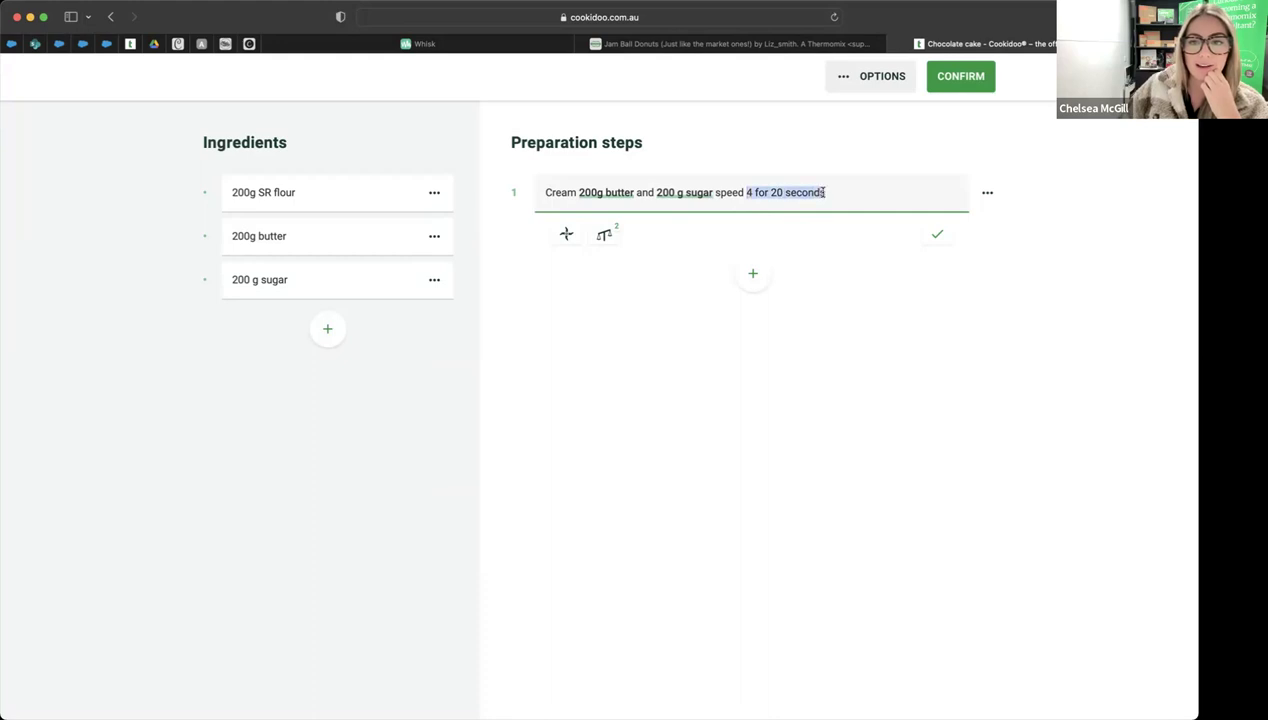
pyautogui.click(566, 234)
pyautogui.click(649, 353)
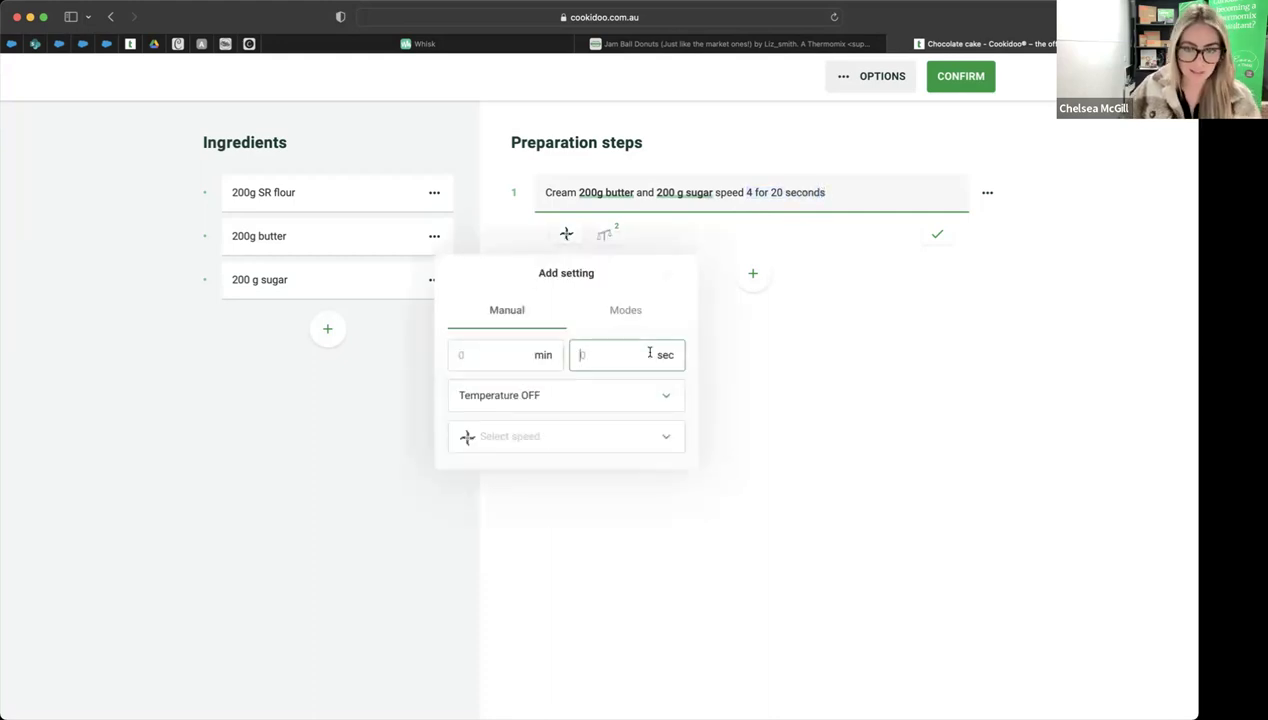
pyautogui.write('20')
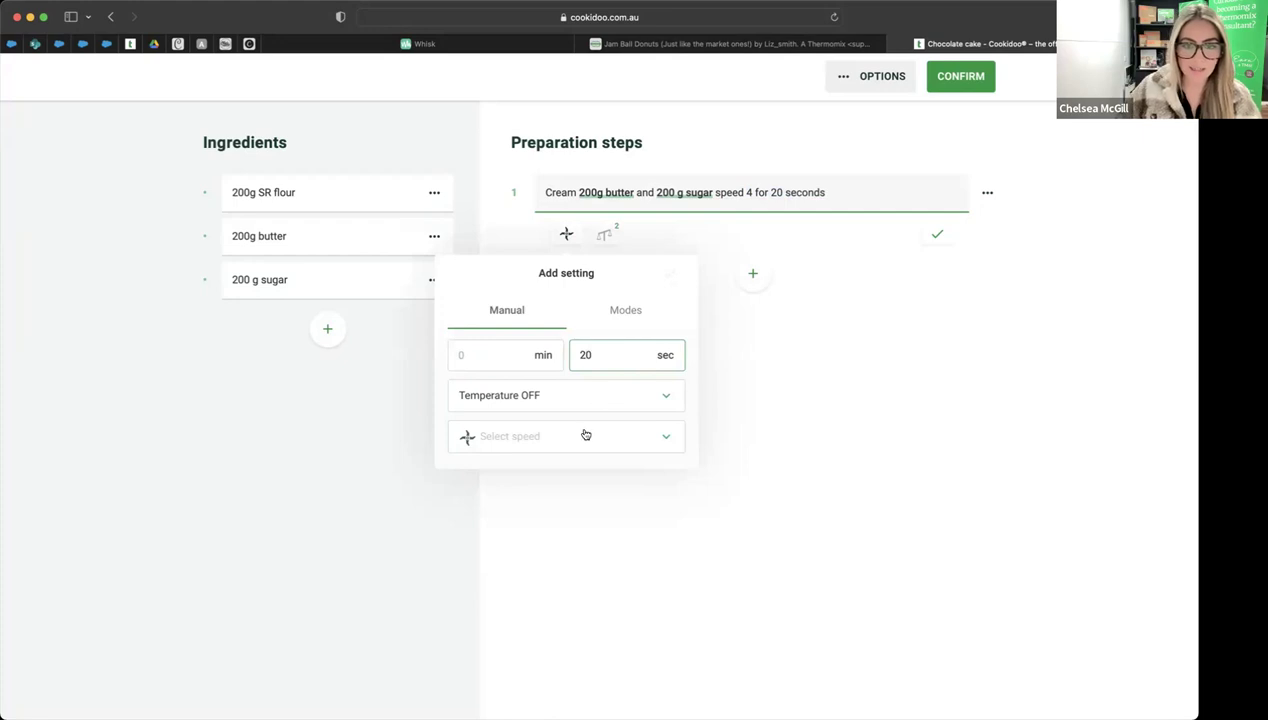
pyautogui.click(585, 436)
pyautogui.click(488, 519)
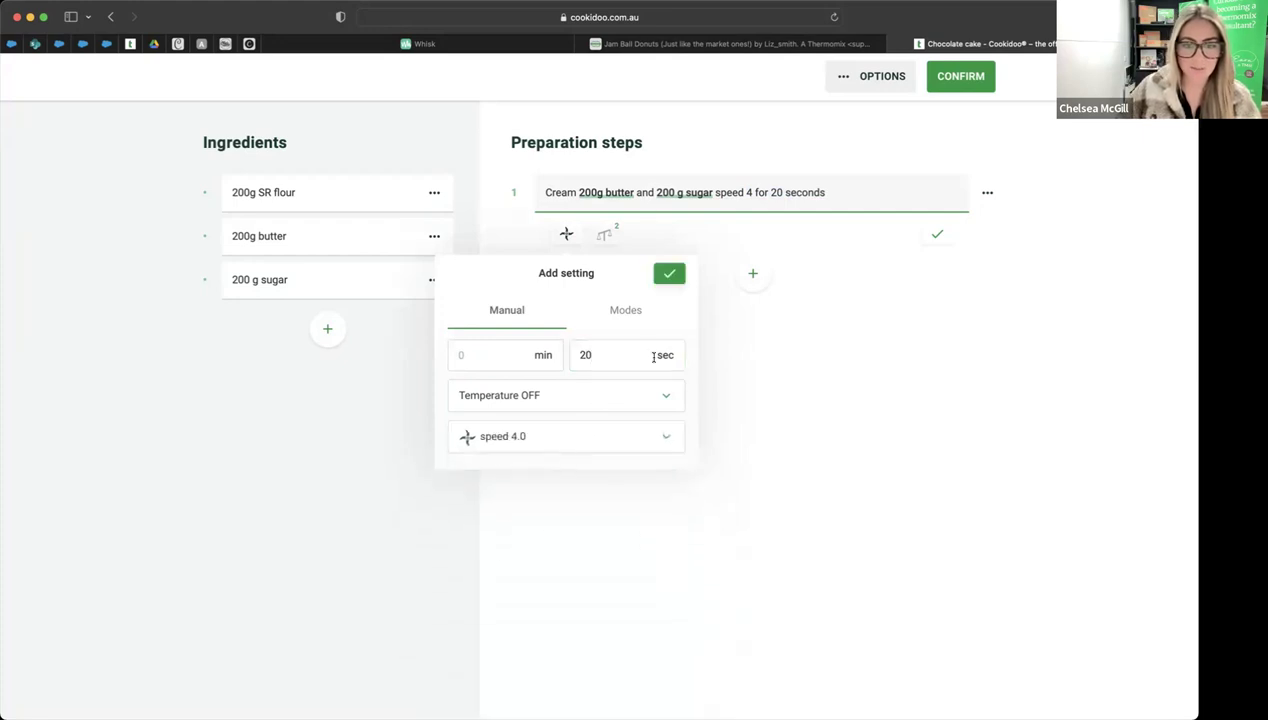
pyautogui.click(666, 276)
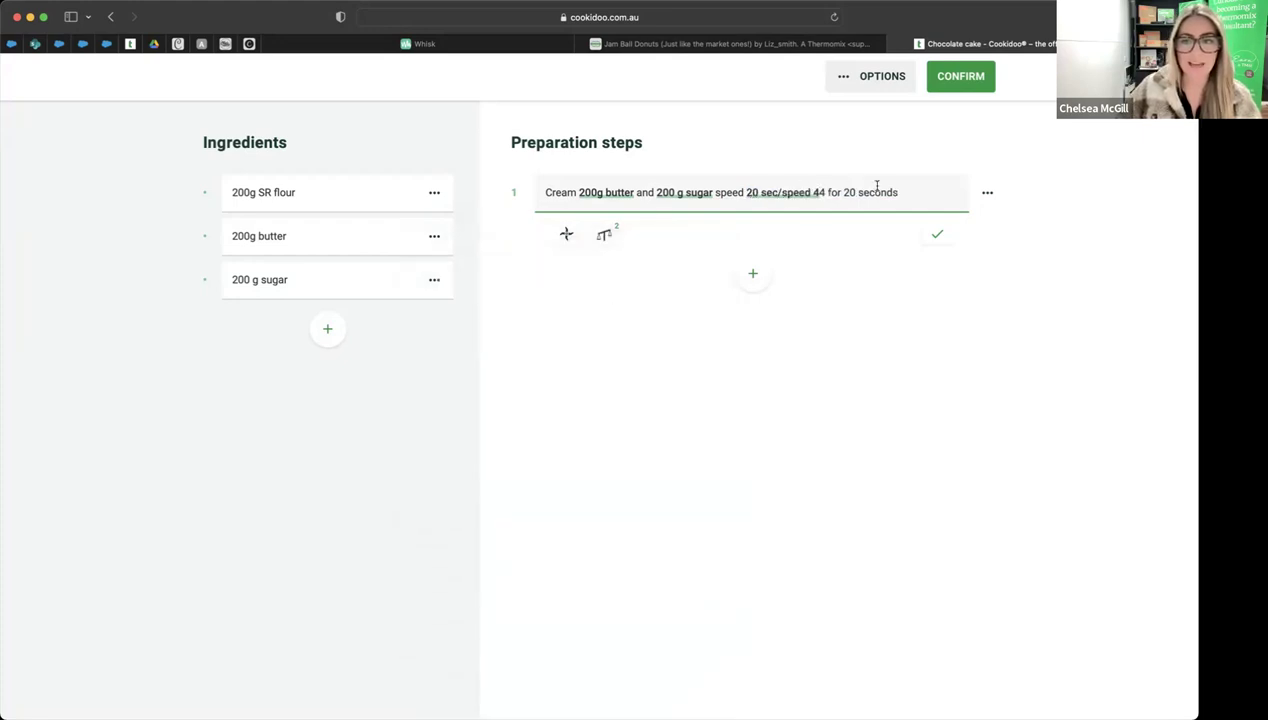
# Step: Delete the leftover plain text "4 for 20 seconds" after the cooking setting and try to save the preparation step
pyautogui.moveTo(898, 191); pyautogui.dragTo(822, 192)
pyautogui.press('BackSpace')
pyautogui.press('BackSpace')
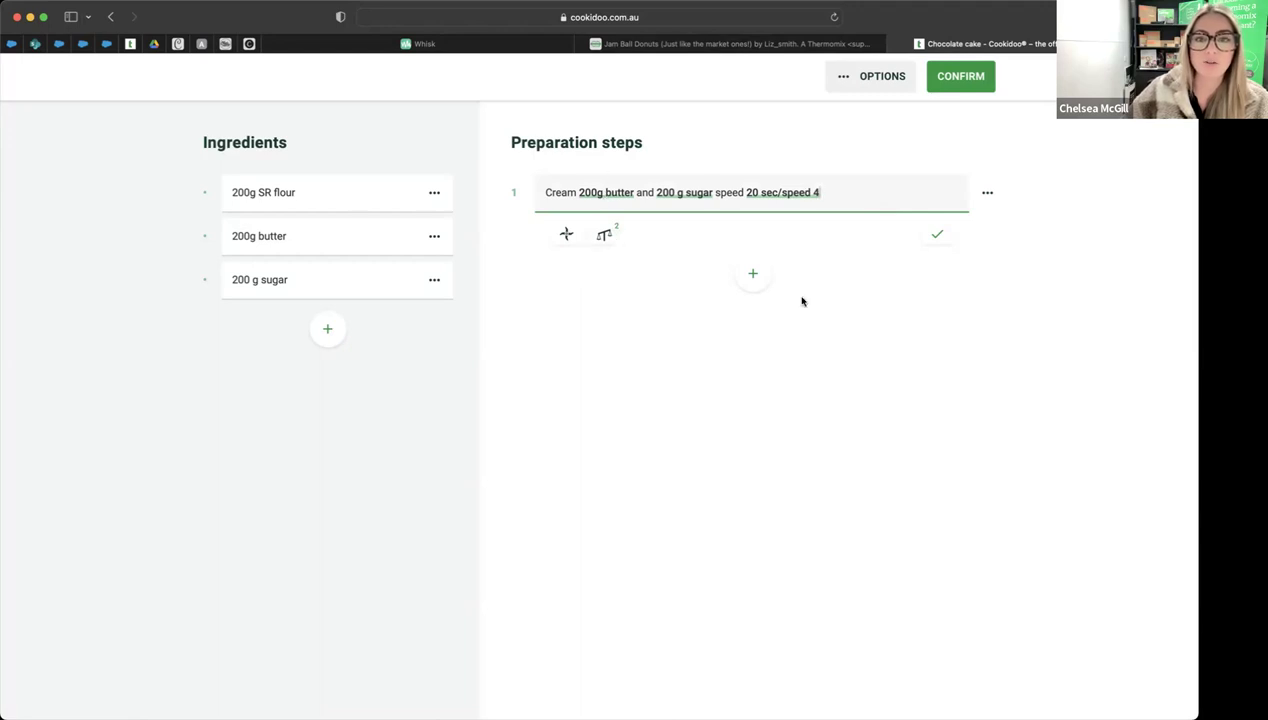
pyautogui.click(936, 234)
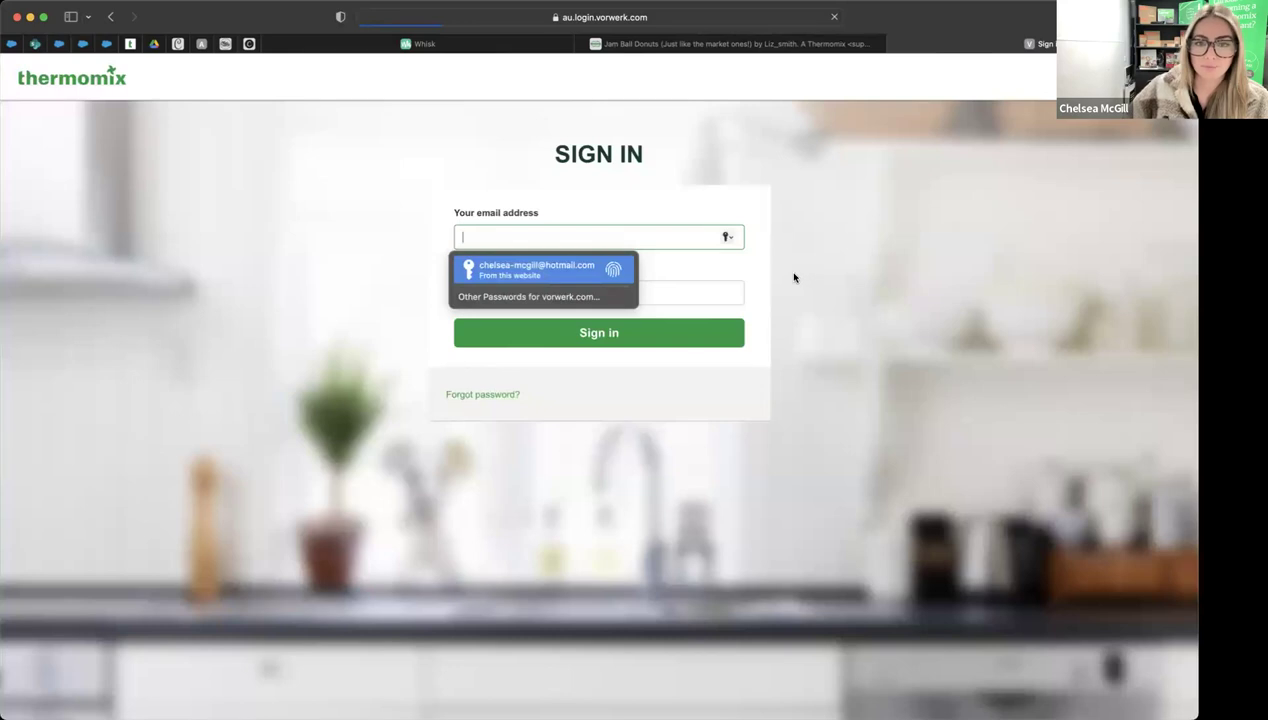
# Step: Fill in the saved account e-mail and password and sign in again
pyautogui.press('Return')
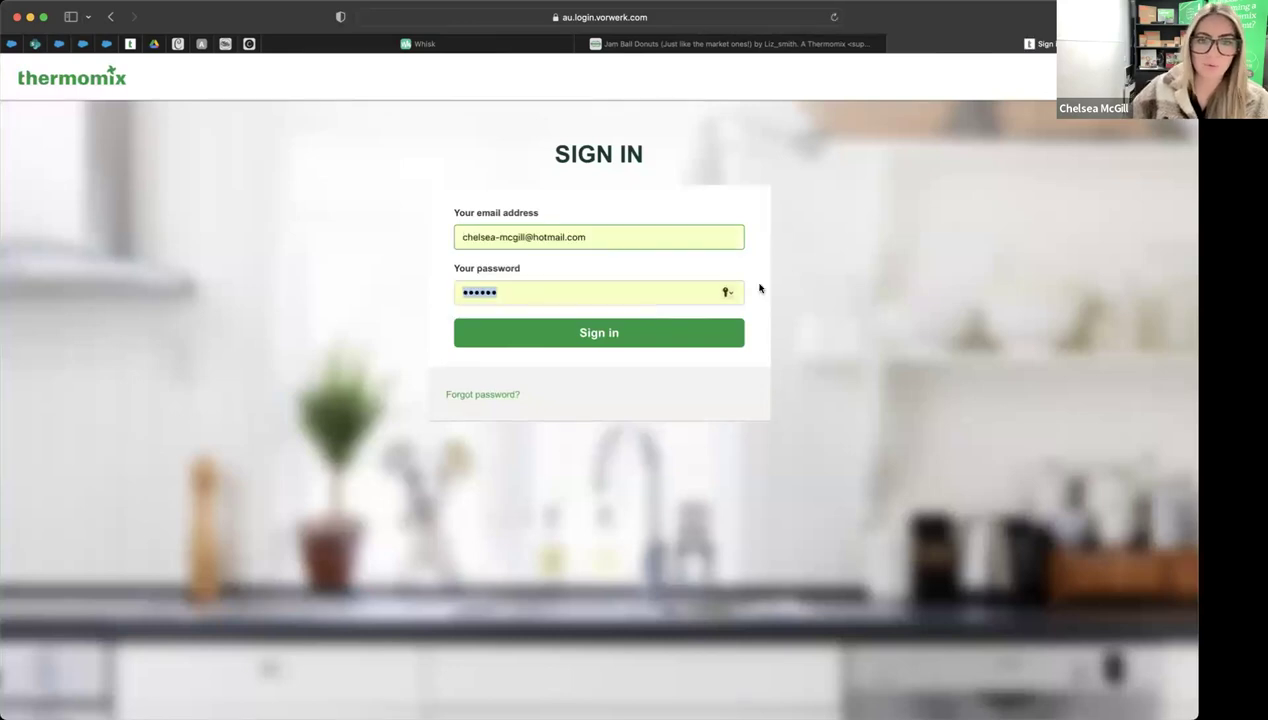
pyautogui.click(648, 345)
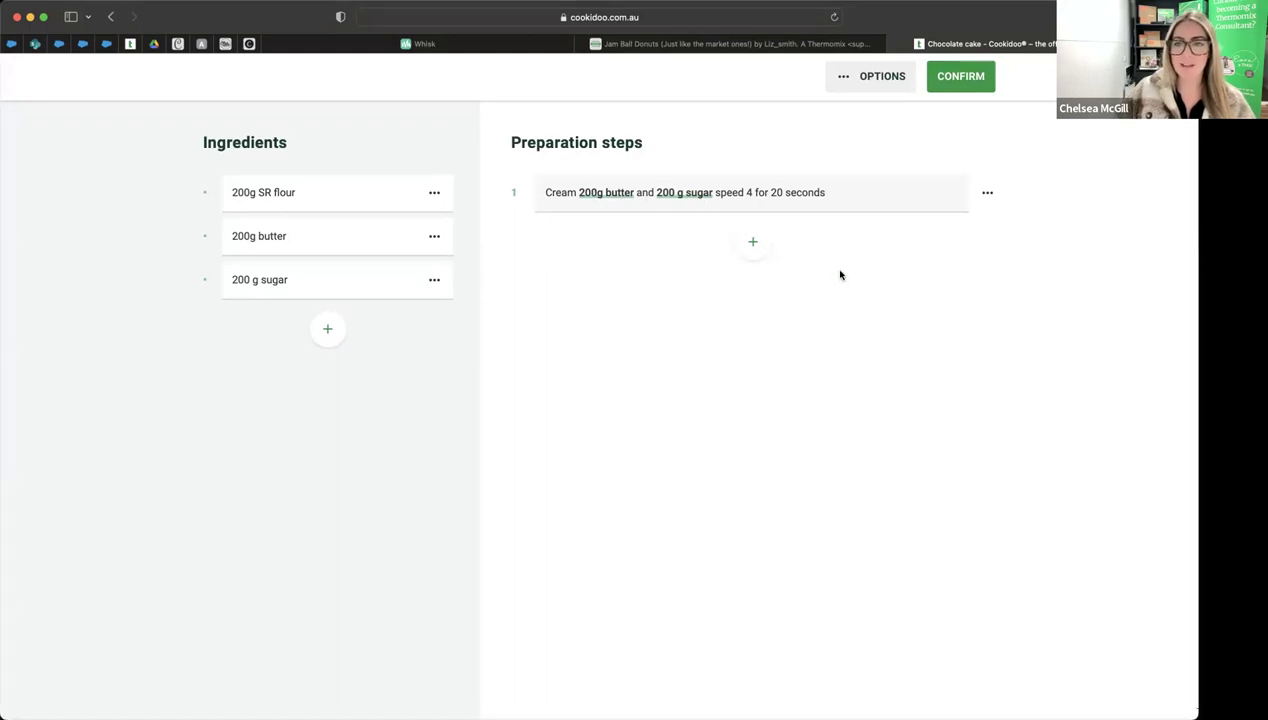
# Step: Confirm the ingredients and preparation steps, finish editing the recipe, and open the options of the "Chocolate cake" recipe
pyautogui.click(970, 77)
pyautogui.click(970, 76)
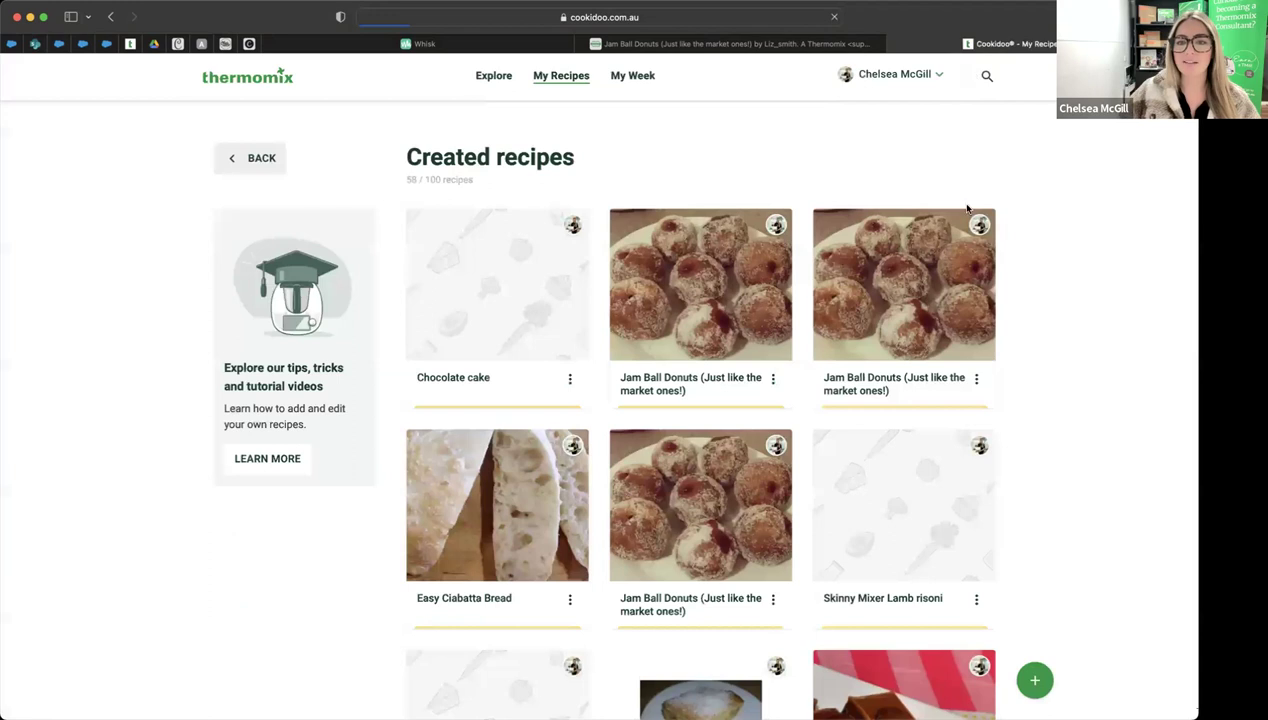
pyautogui.click(571, 381)
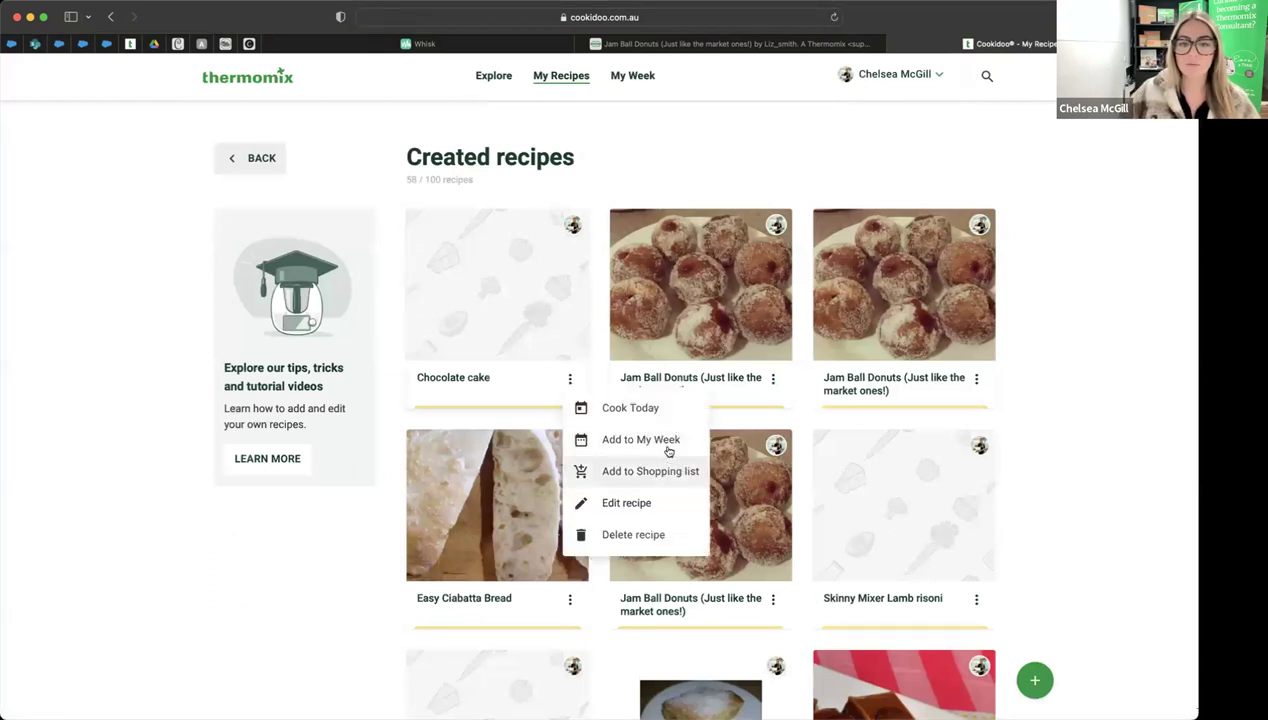
# Step: Add the Jam Ball Donuts recipe beside Chocolate cake to My Week for 19 May 2023
pyautogui.click(773, 378)
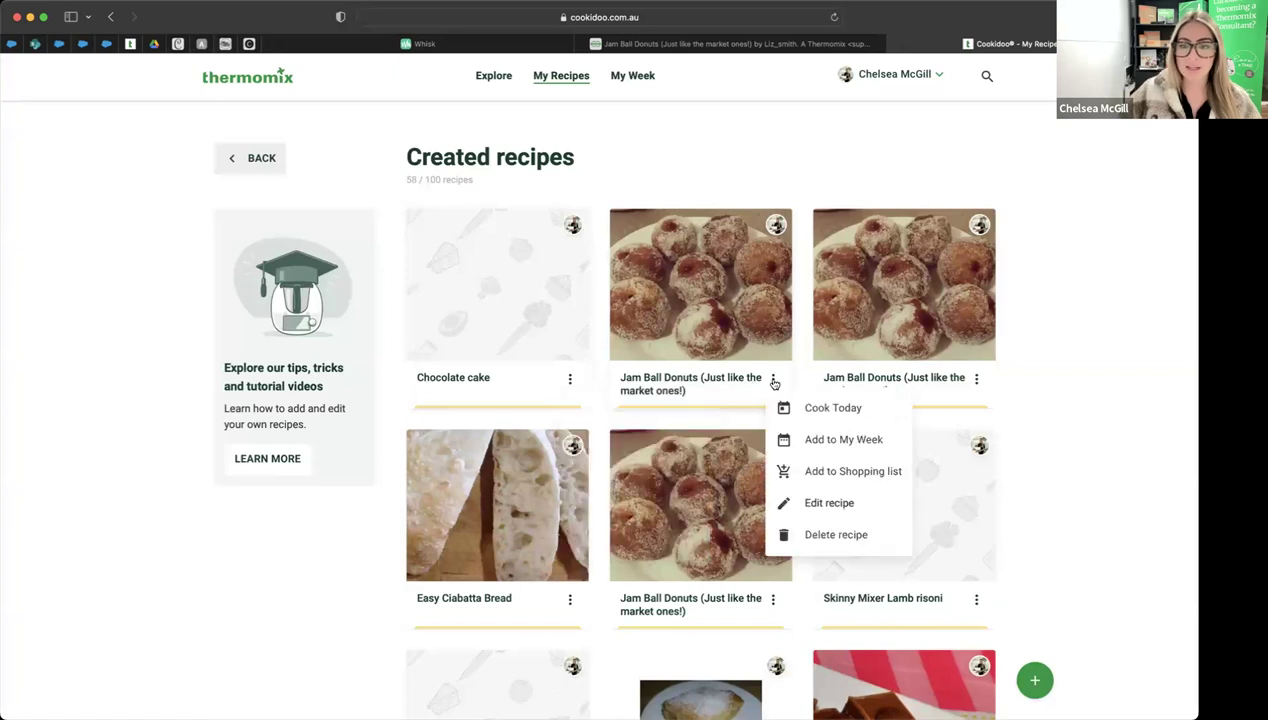
pyautogui.click(843, 439)
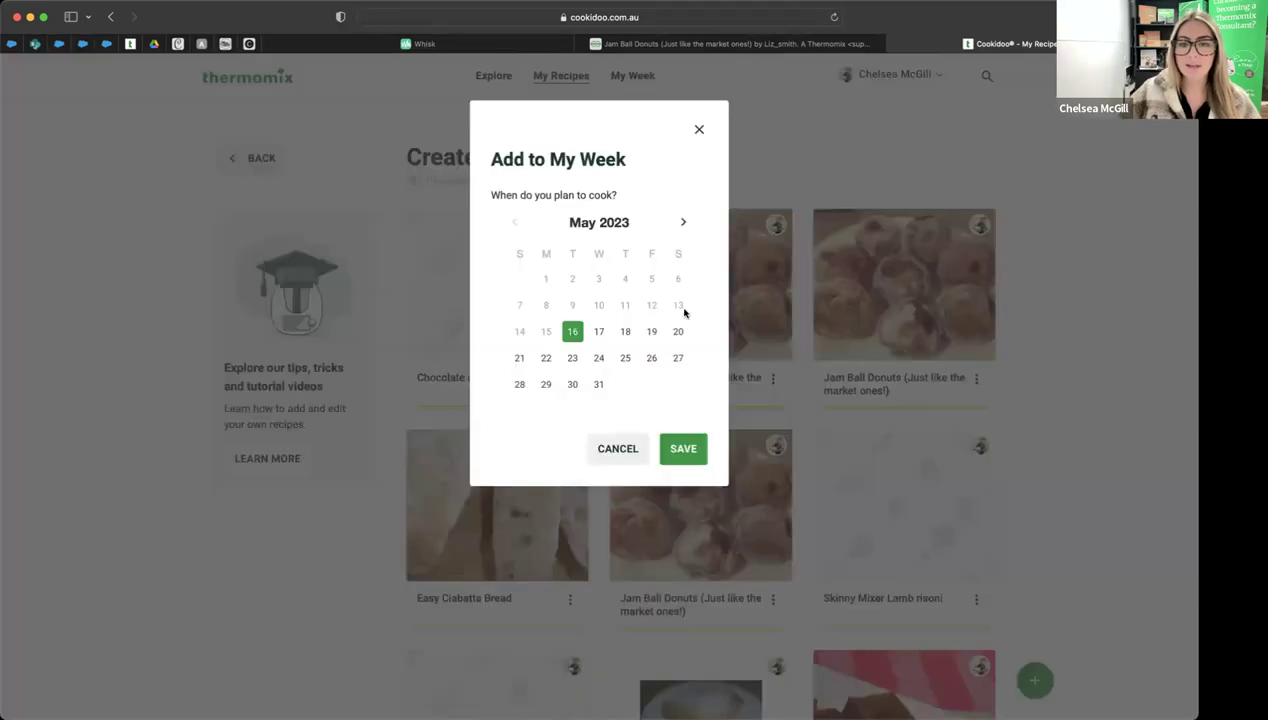
pyautogui.click(650, 332)
pyautogui.click(687, 443)
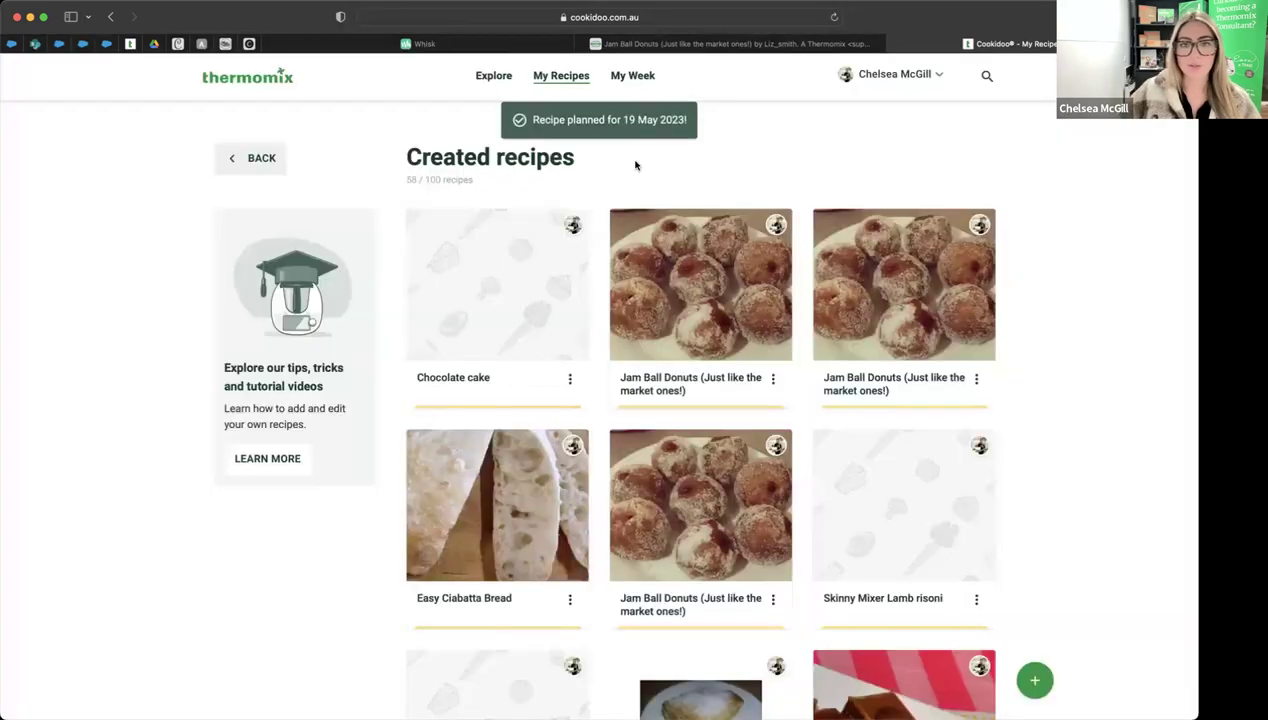
# Step: Open My Week and add the Jam Ball Donuts planned for Fri 19 May to the shopping list
pyautogui.click(633, 75)
pyautogui.scroll(-5, 620, 270)
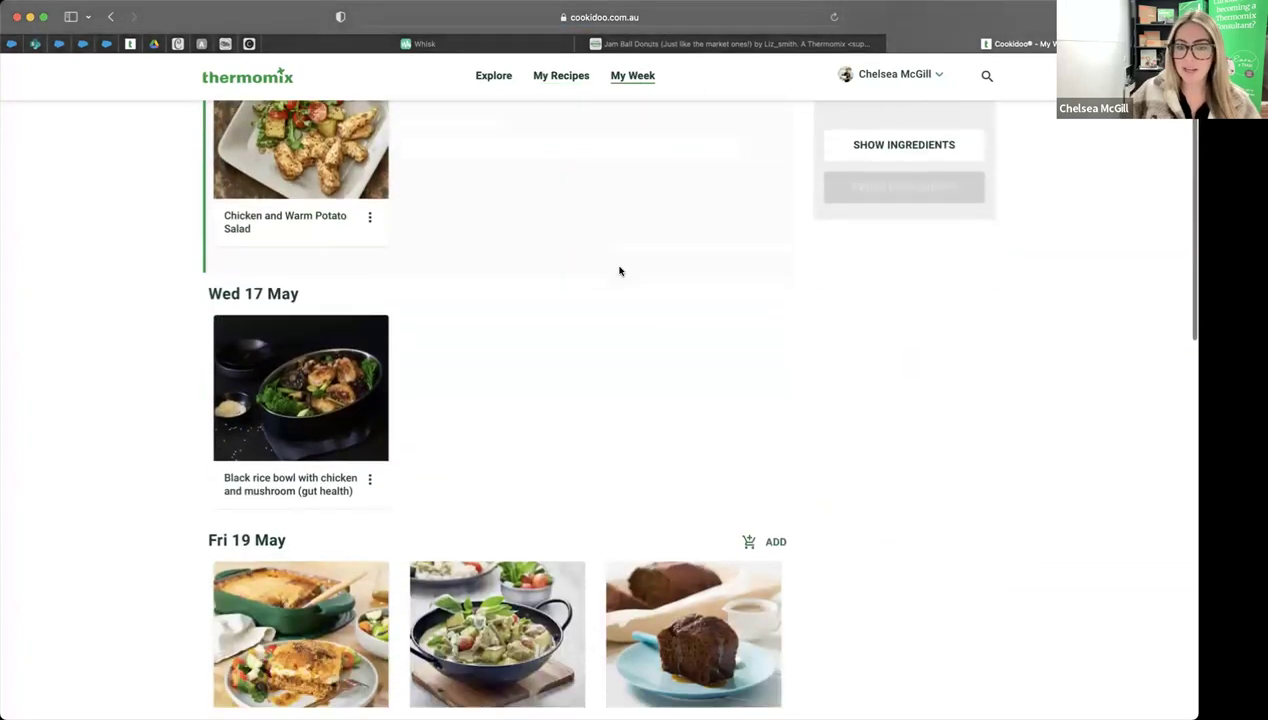
pyautogui.scroll(-3, 620, 270)
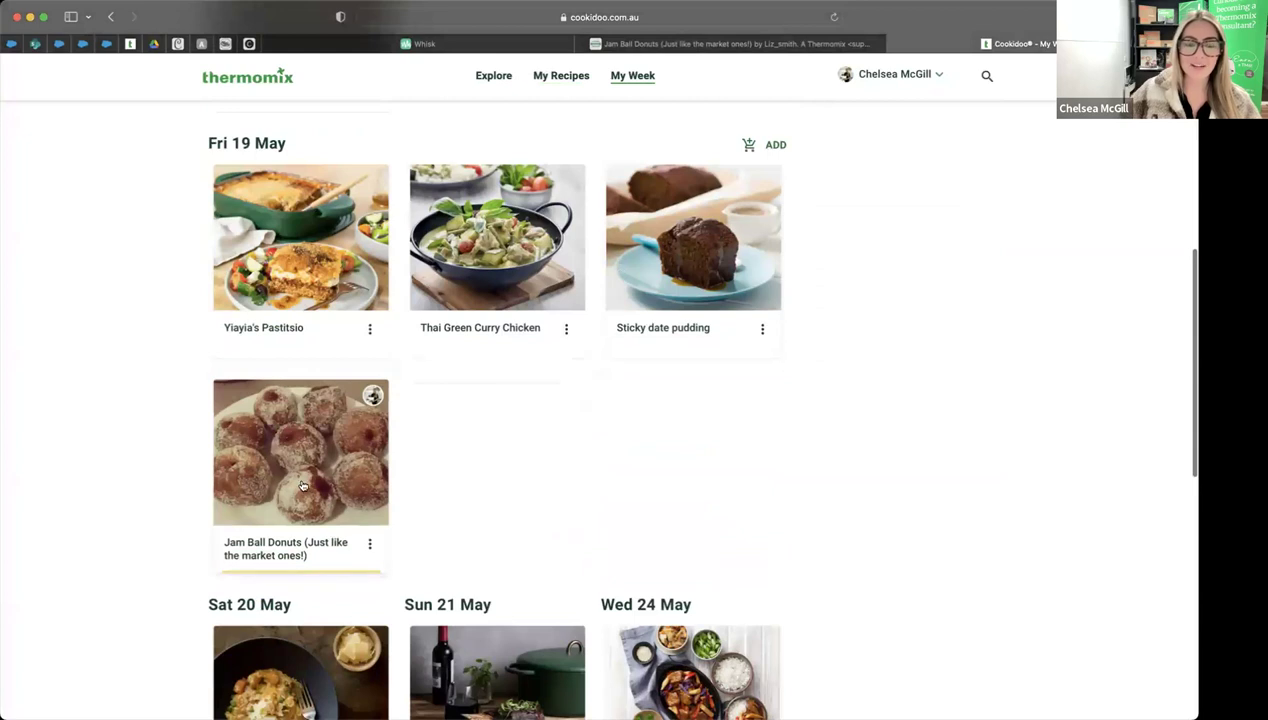
pyautogui.click(369, 543)
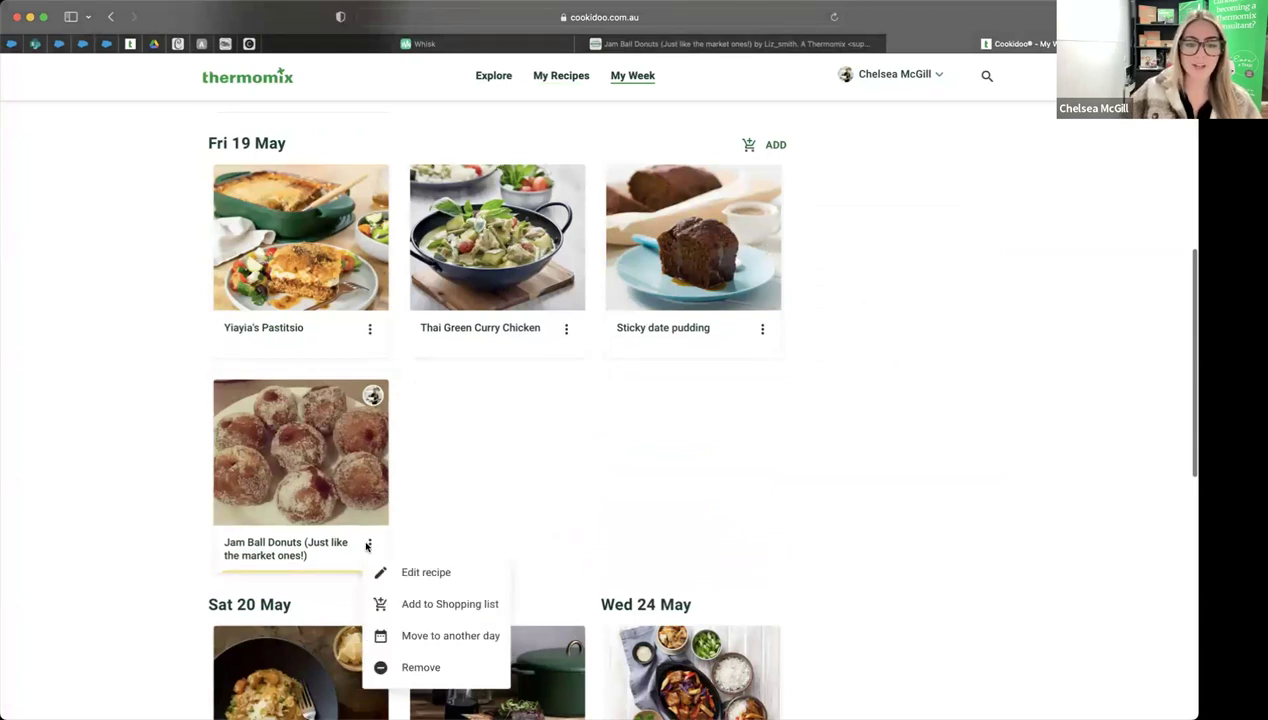
pyautogui.click(469, 605)
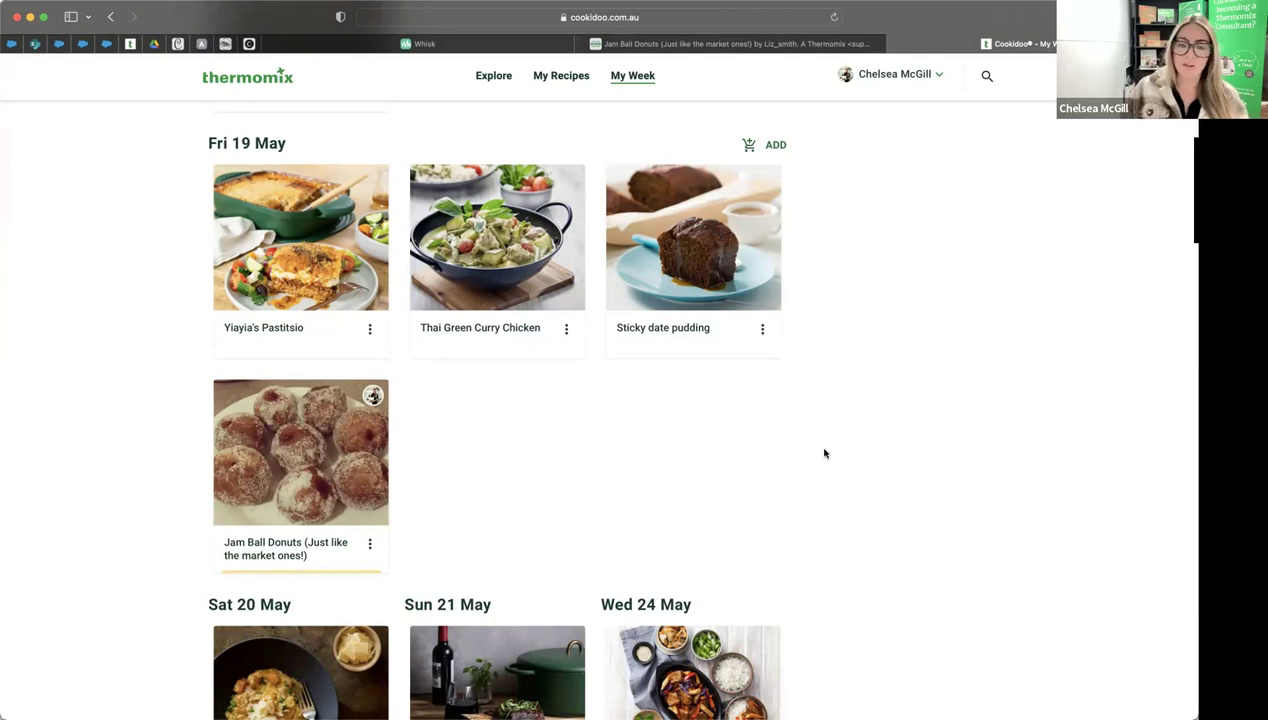
pyautogui.scroll(6, 705, 416)
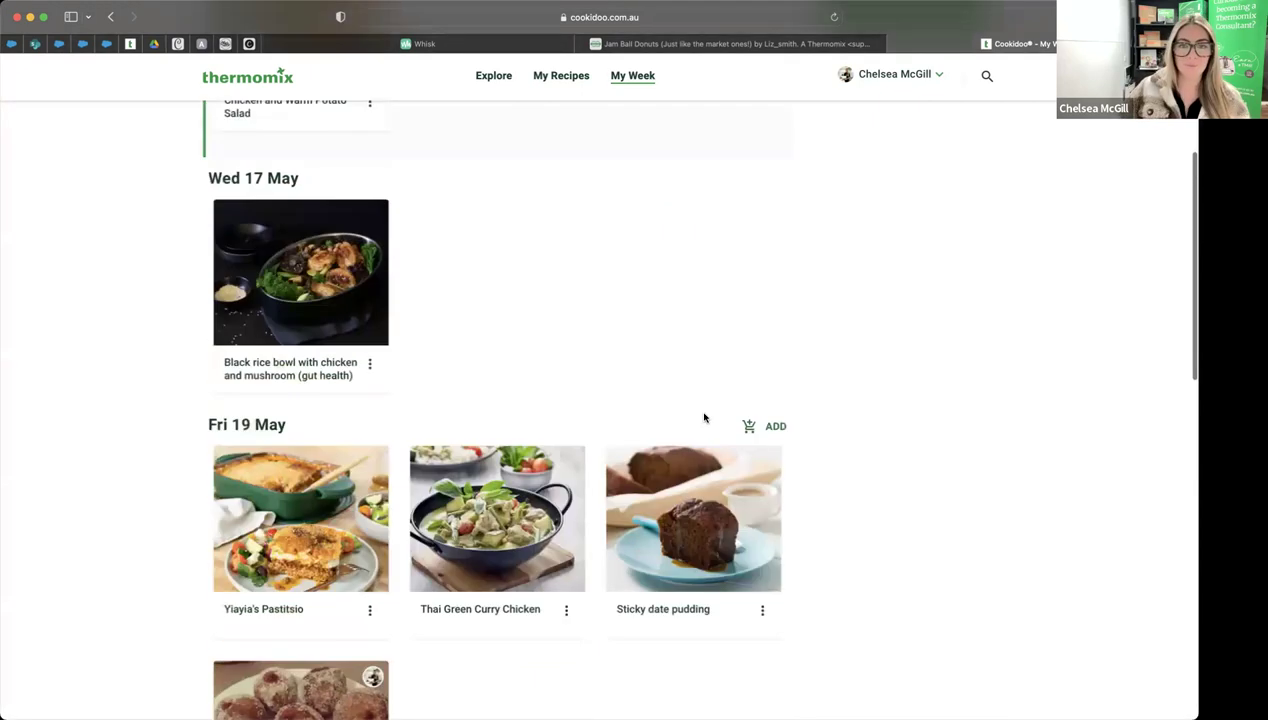
# Step: List all recipes from the Explore page with an empty search and open the Pizza dough recipe
pyautogui.click(493, 75)
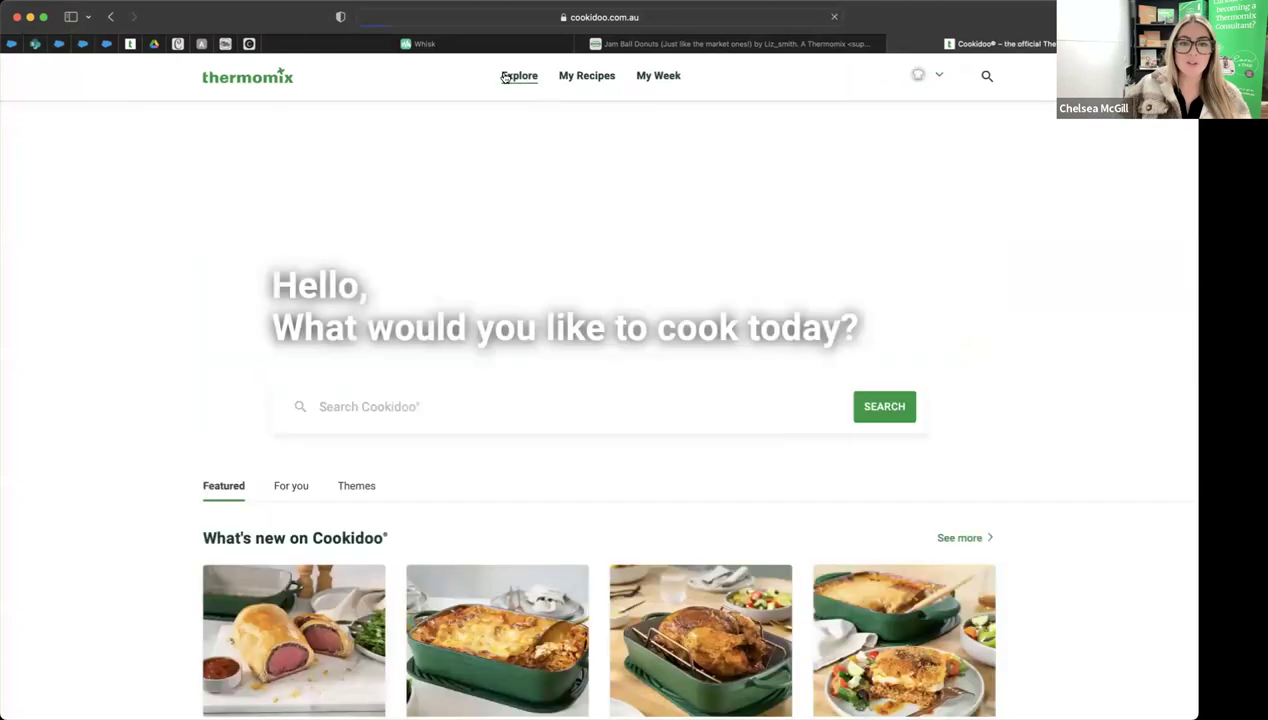
pyautogui.click(885, 405)
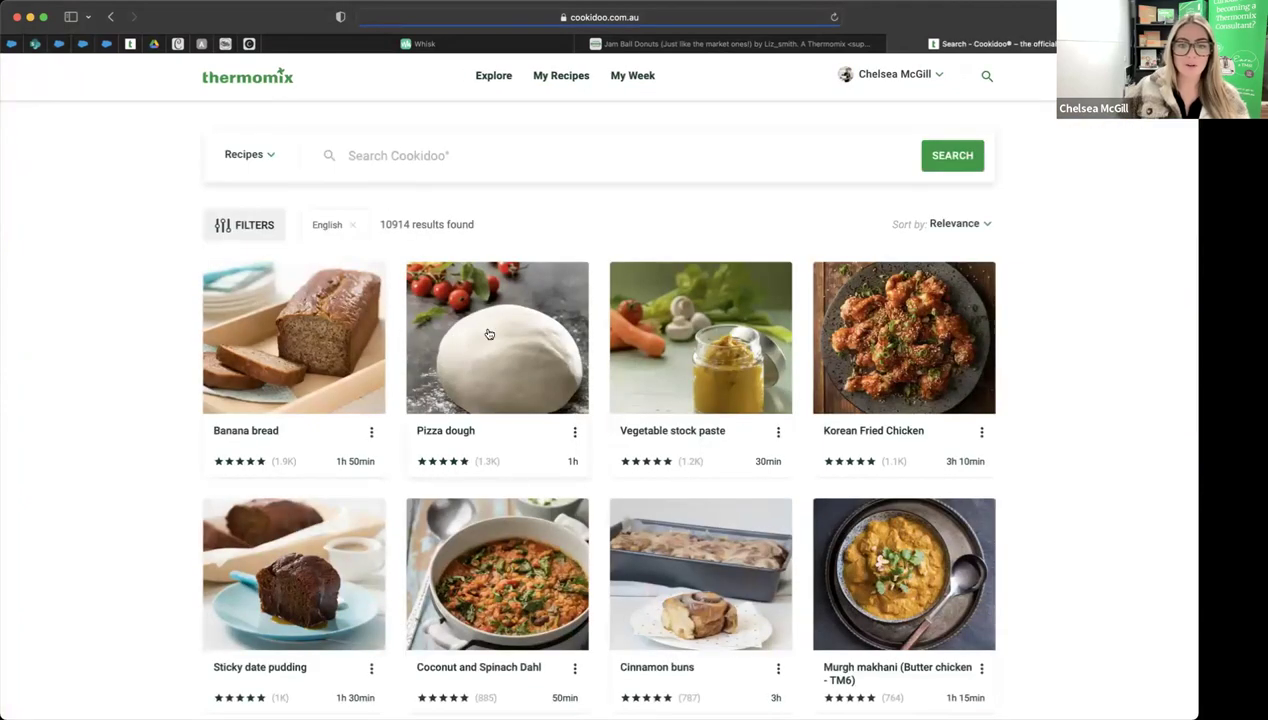
pyautogui.click(487, 333)
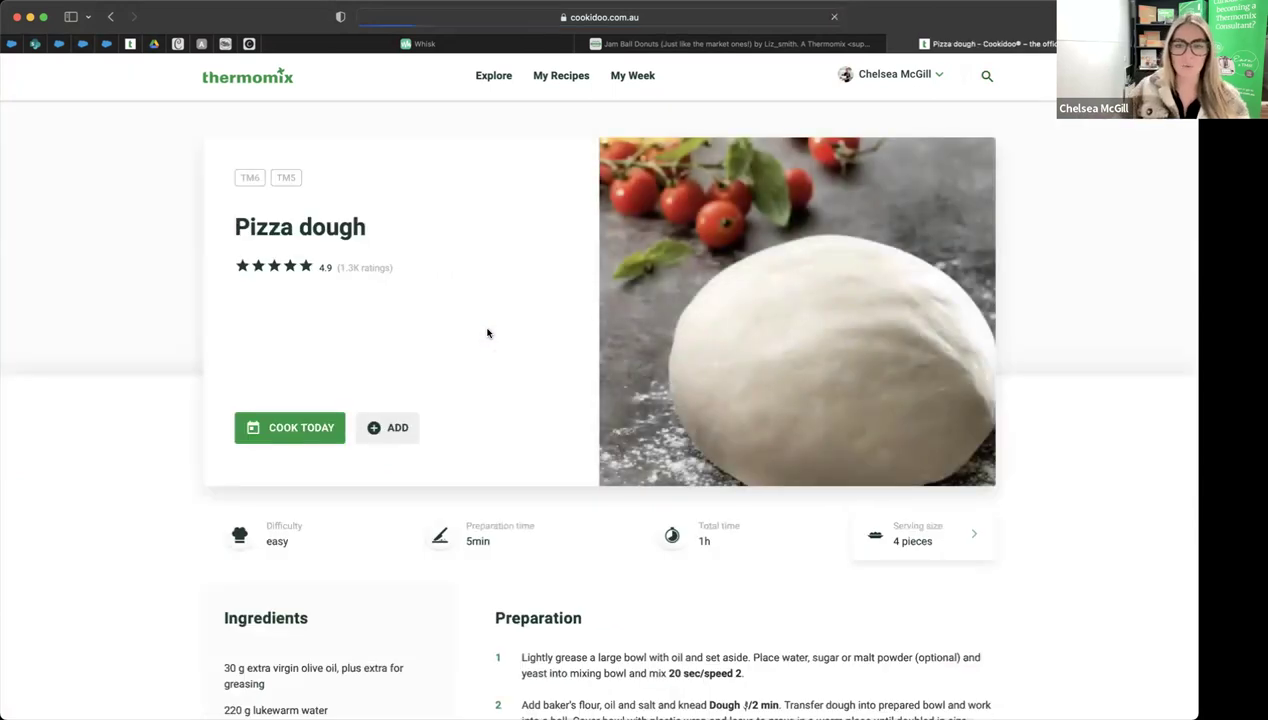
pyautogui.scroll(-1, 668, 433)
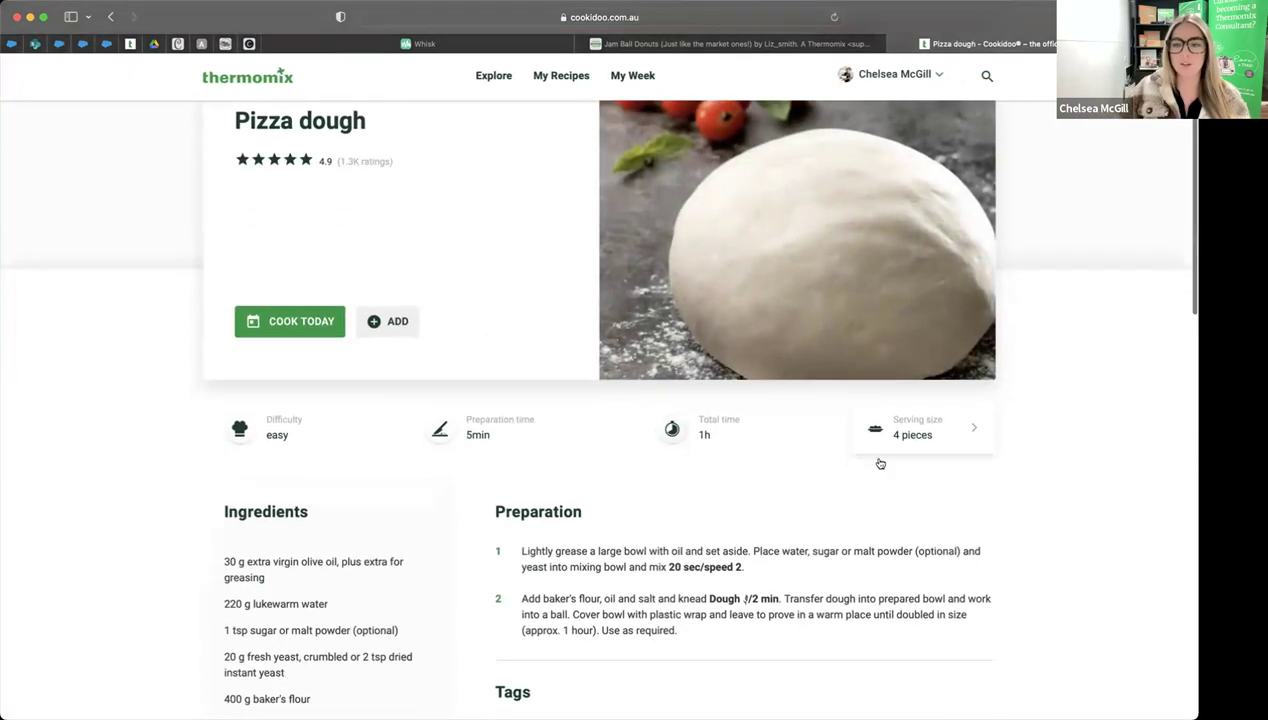
# Step: Start a make-it-your-own version of the Pizza dough recipe and recalculate its serving size to 3 pieces
pyautogui.click(928, 433)
pyautogui.scroll(1, 548, 294)
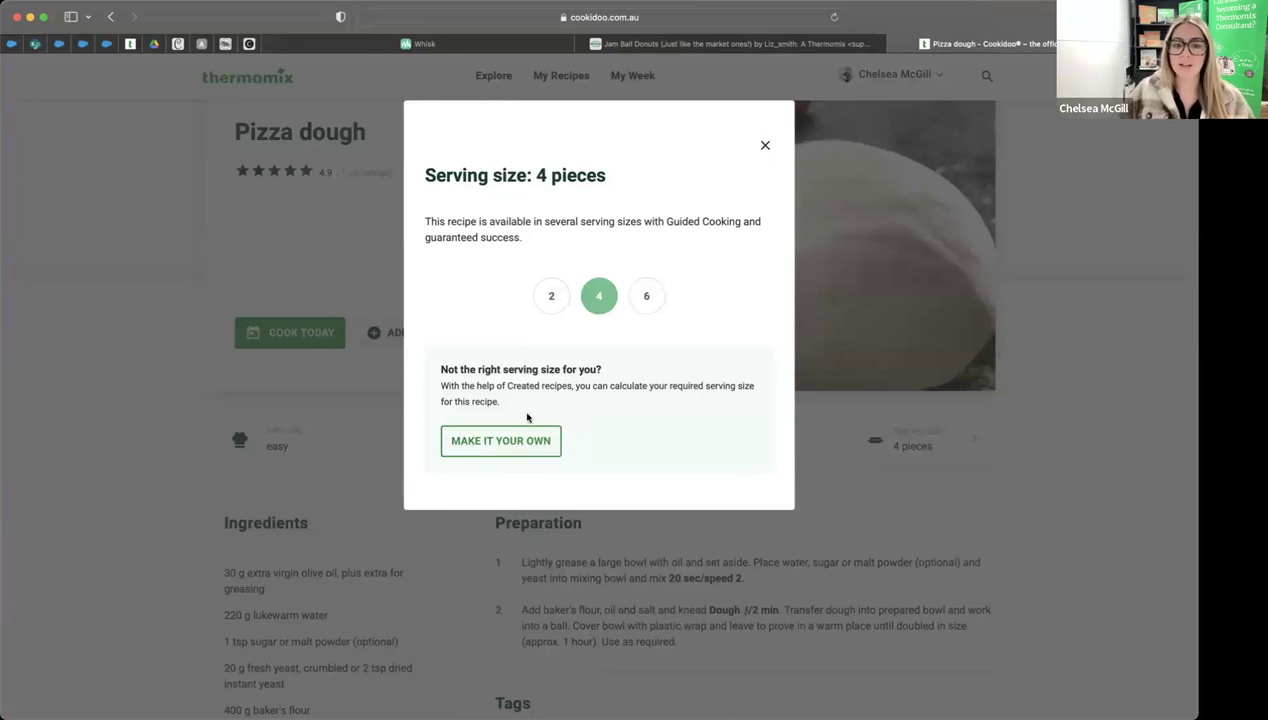
pyautogui.click(527, 445)
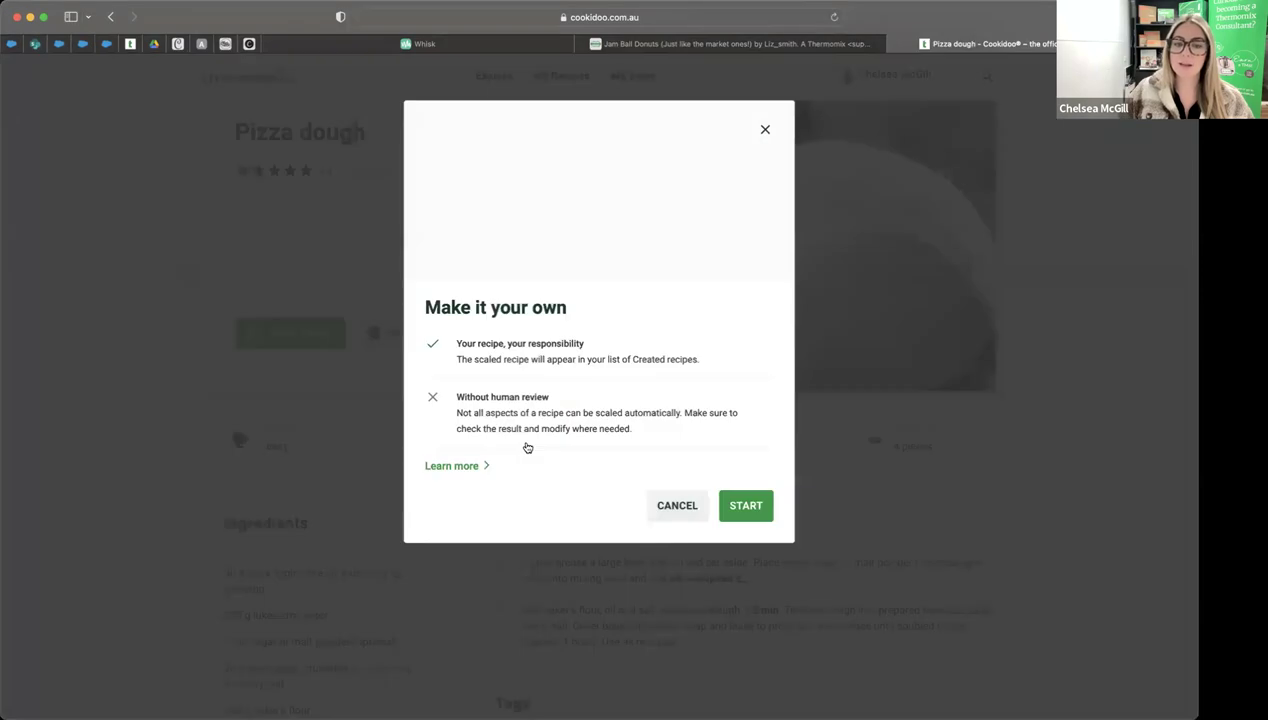
pyautogui.click(742, 493)
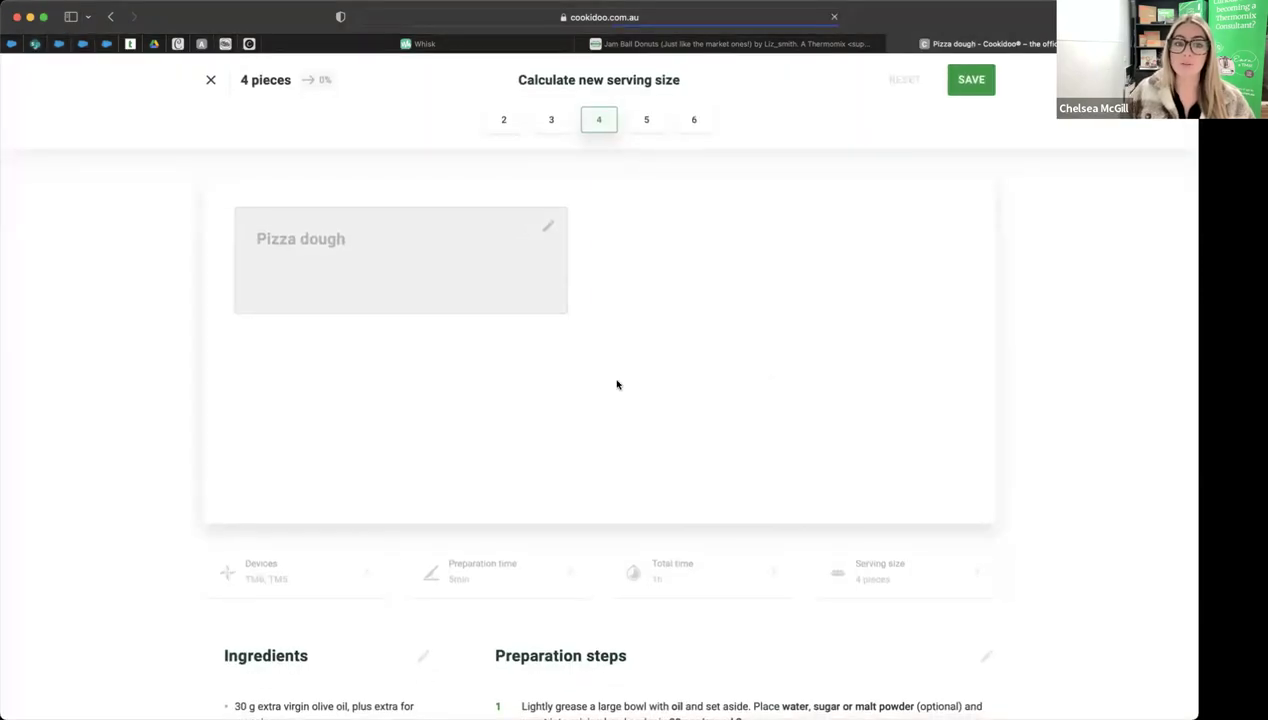
pyautogui.scroll(-5, 617, 384)
pyautogui.scroll(3, 617, 384)
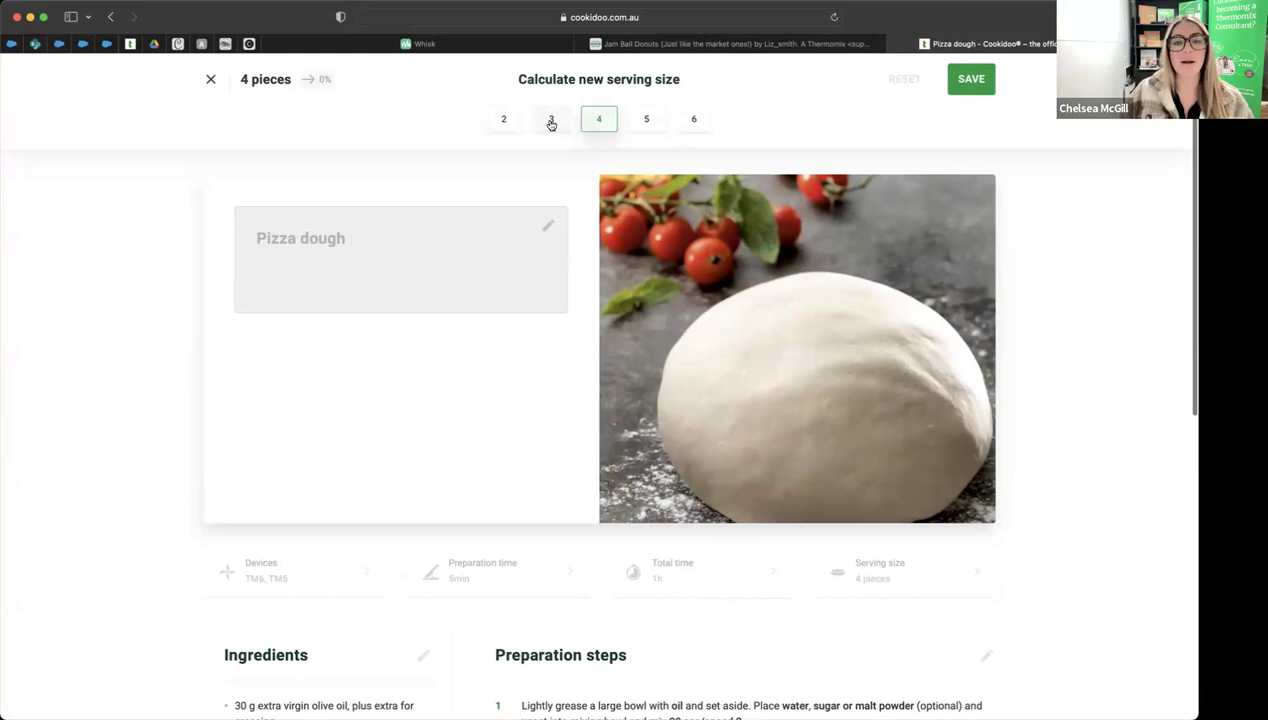
pyautogui.click(552, 120)
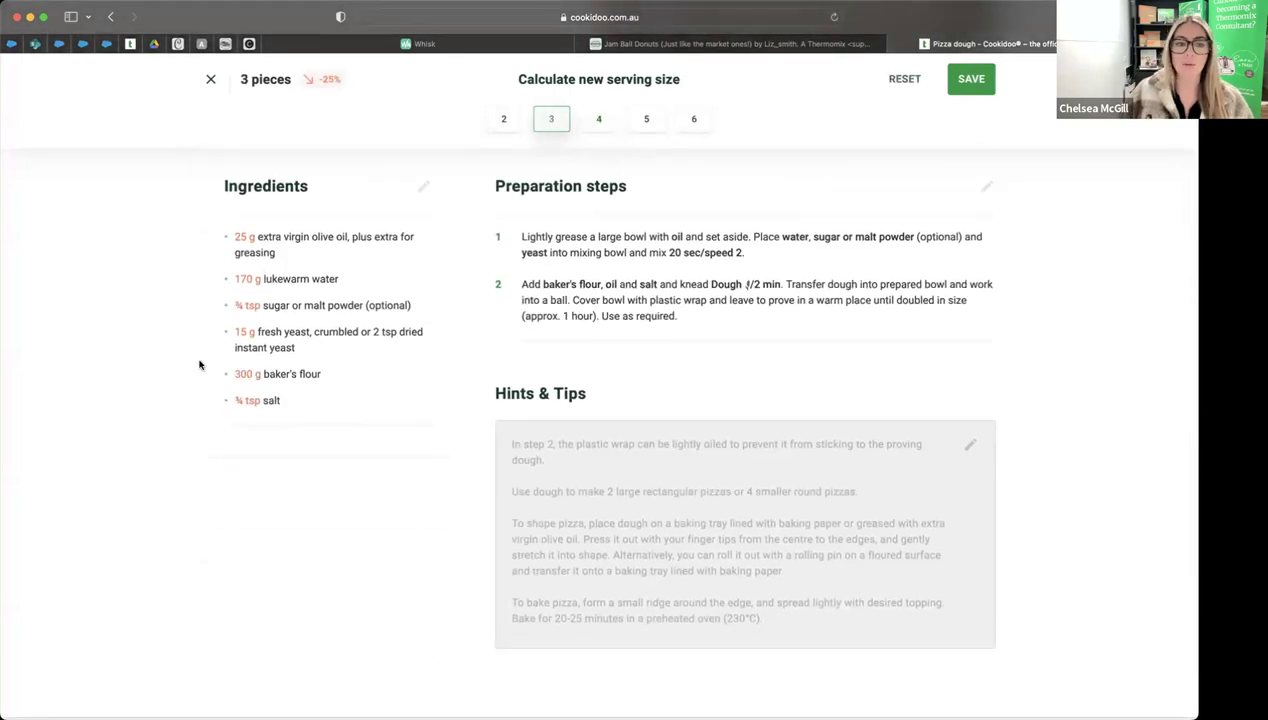
# Step: Examine the rescaled ingredient amounts, preparation steps, and hints and tips of the Pizza dough recipe
pyautogui.scroll(2, 362, 255)
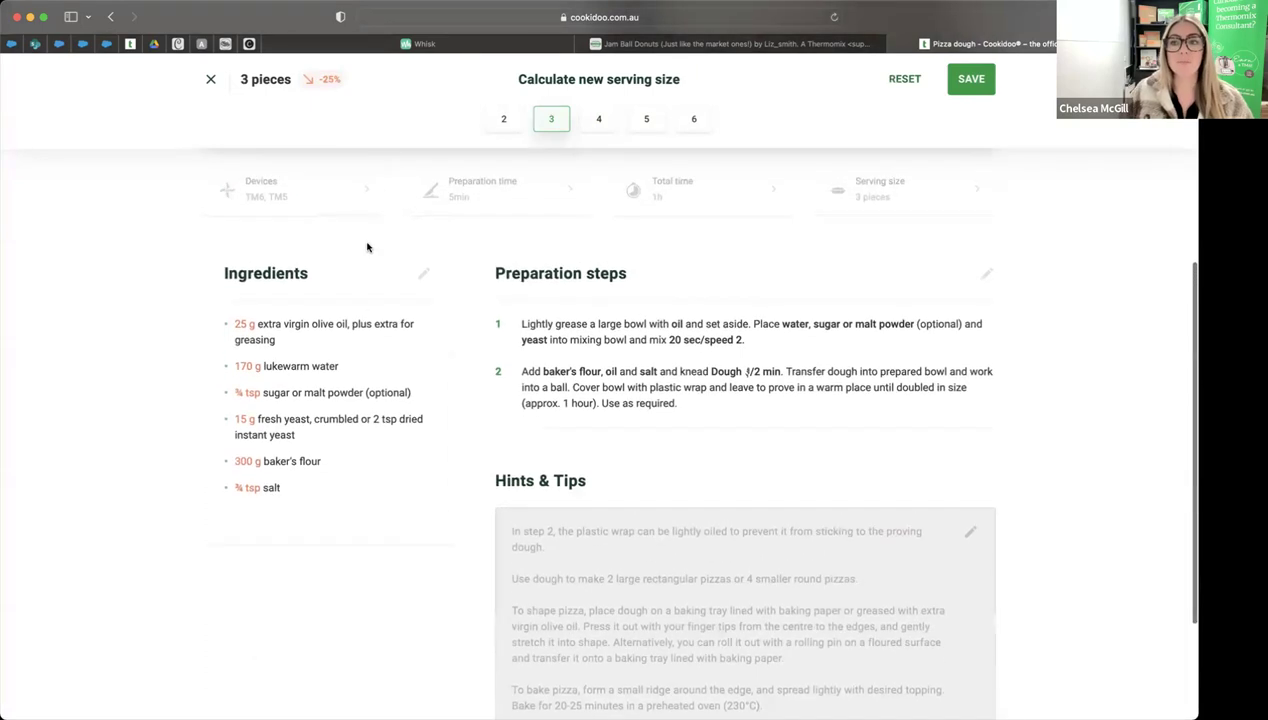
pyautogui.scroll(1, 367, 247)
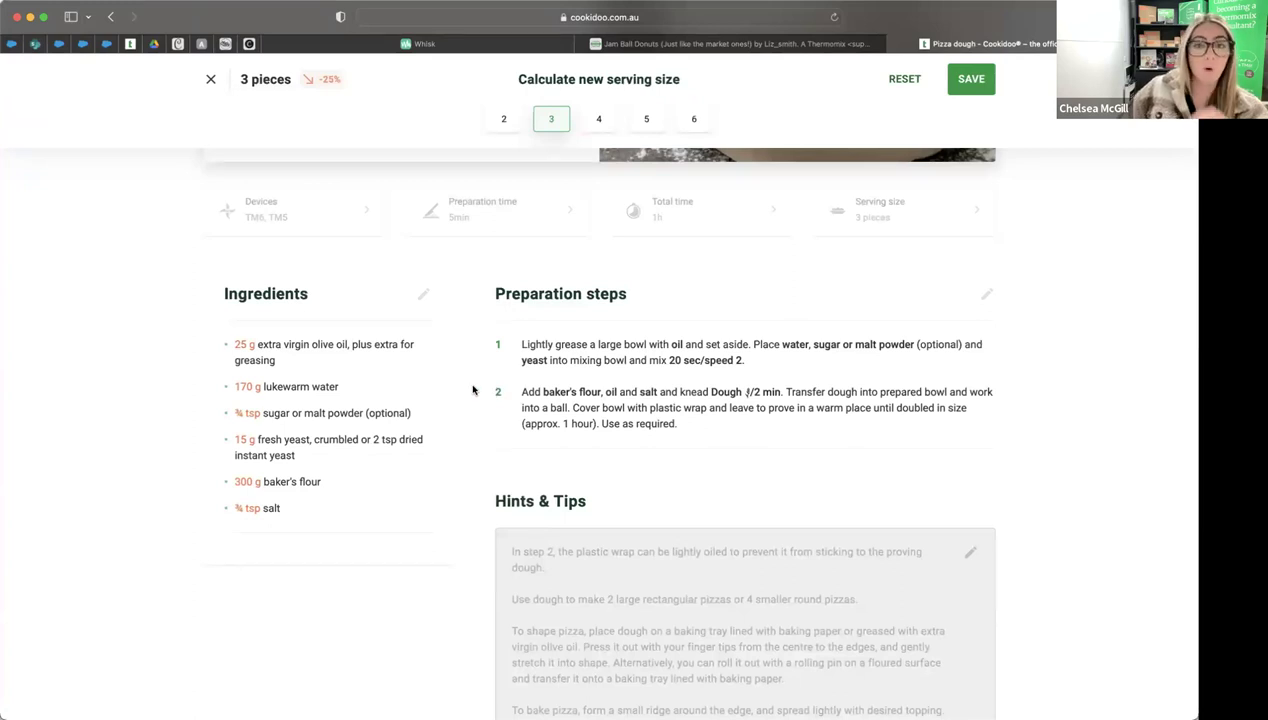
pyautogui.scroll(-1, 473, 390)
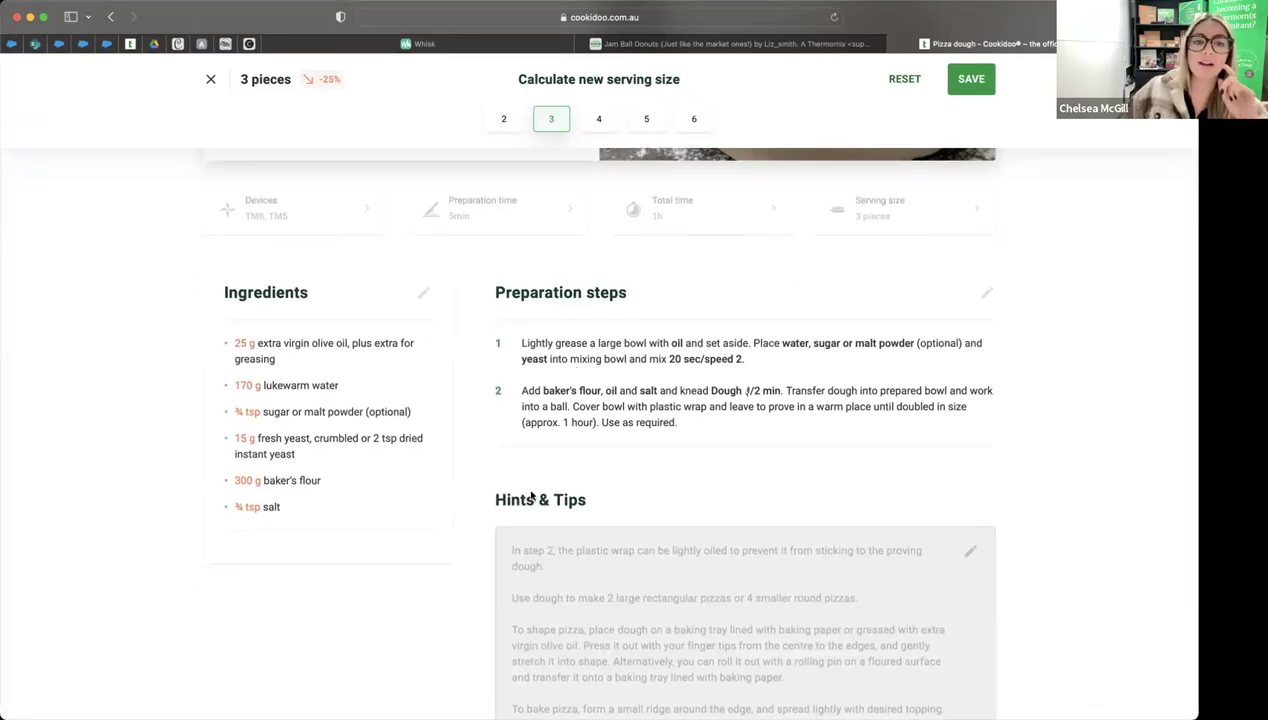
pyautogui.scroll(5, 453, 278)
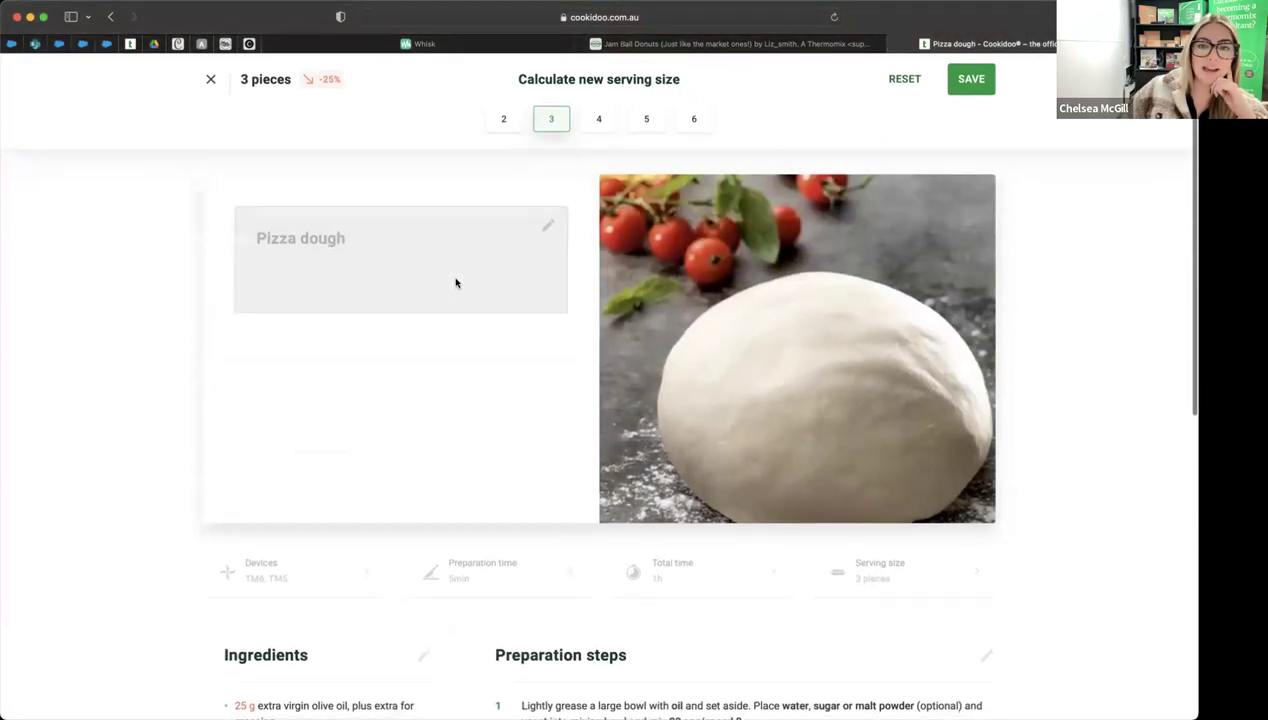
pyautogui.scroll(-4, 455, 282)
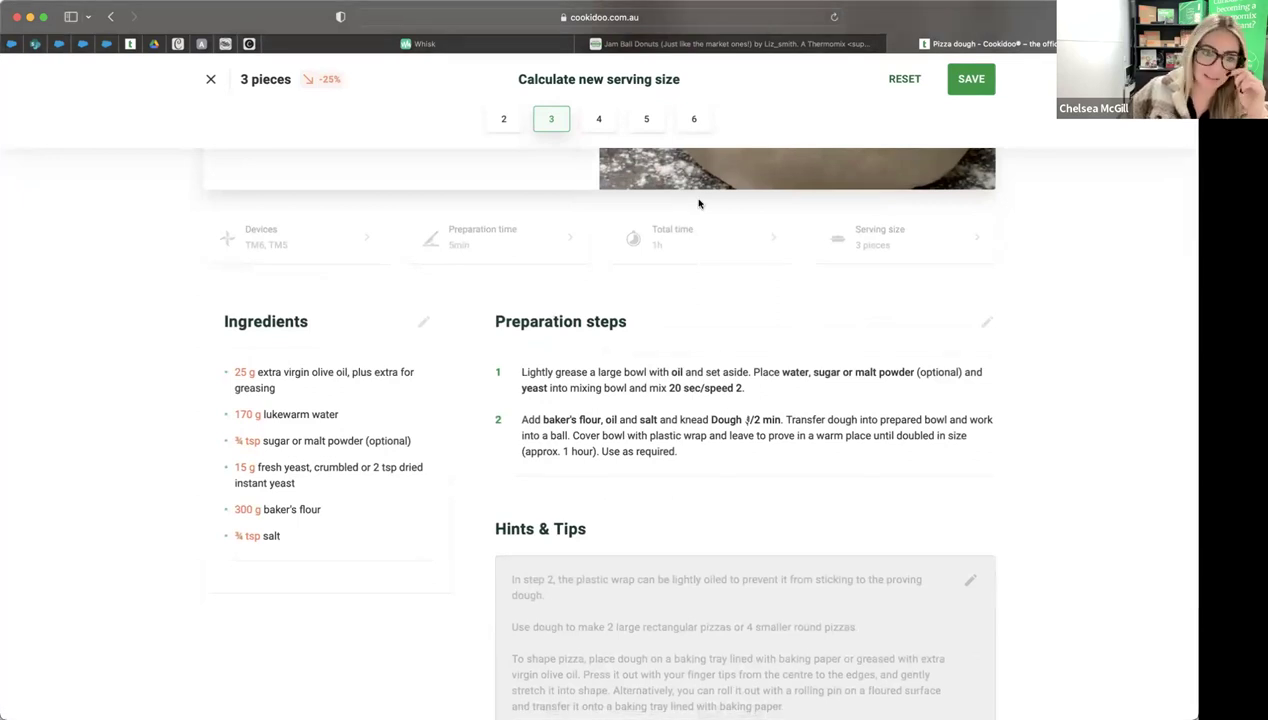
pyautogui.scroll(5, 695, 203)
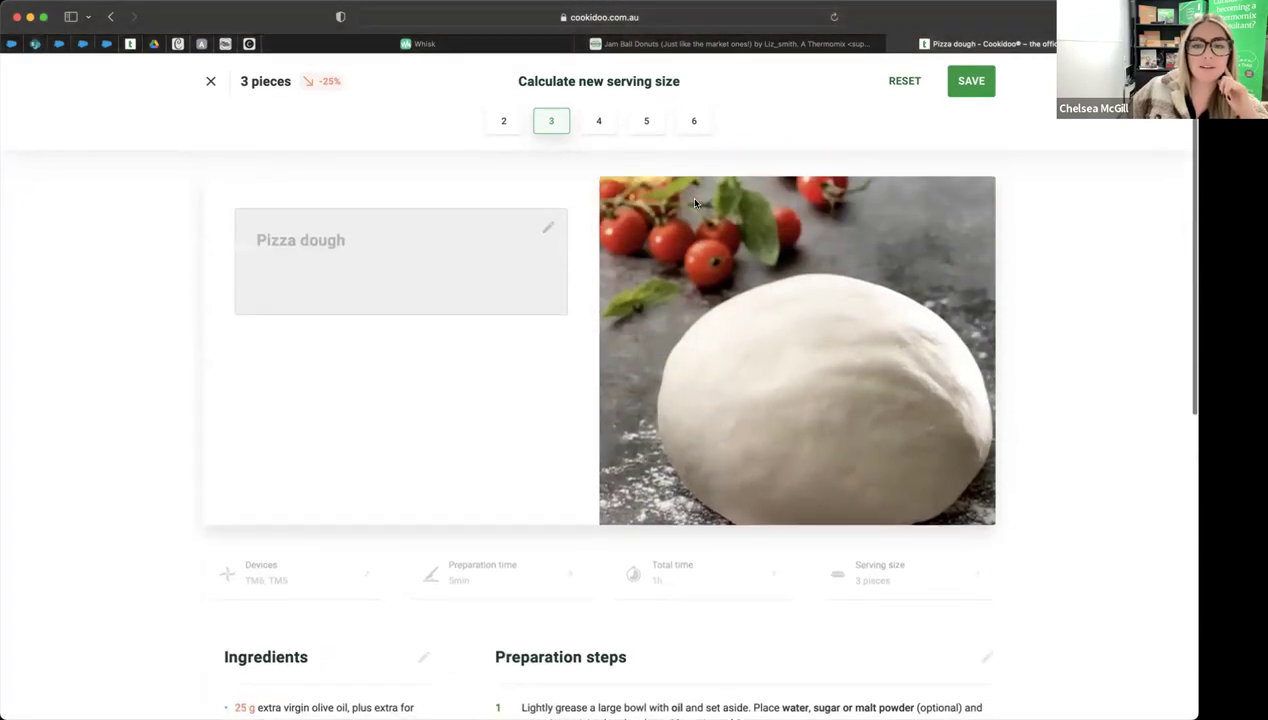
pyautogui.scroll(-3, 695, 203)
pyautogui.scroll(-4, 695, 203)
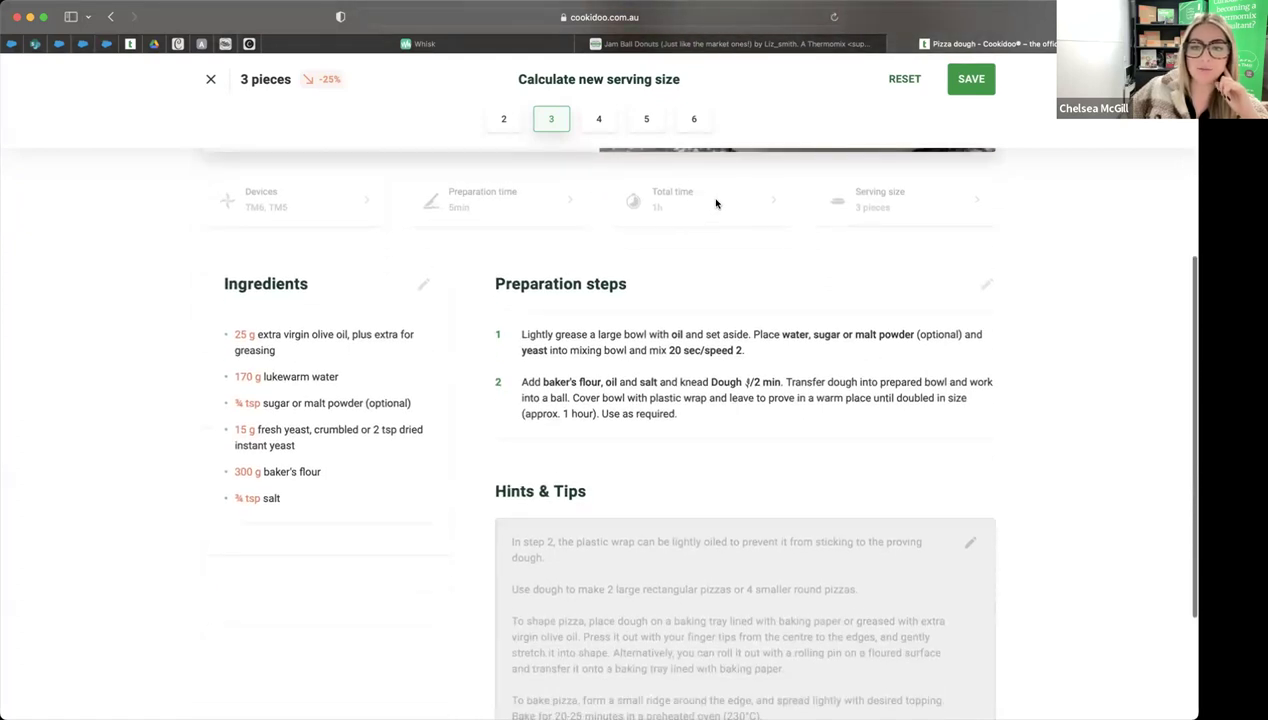
pyautogui.scroll(-2, 716, 203)
pyautogui.scroll(5, 716, 203)
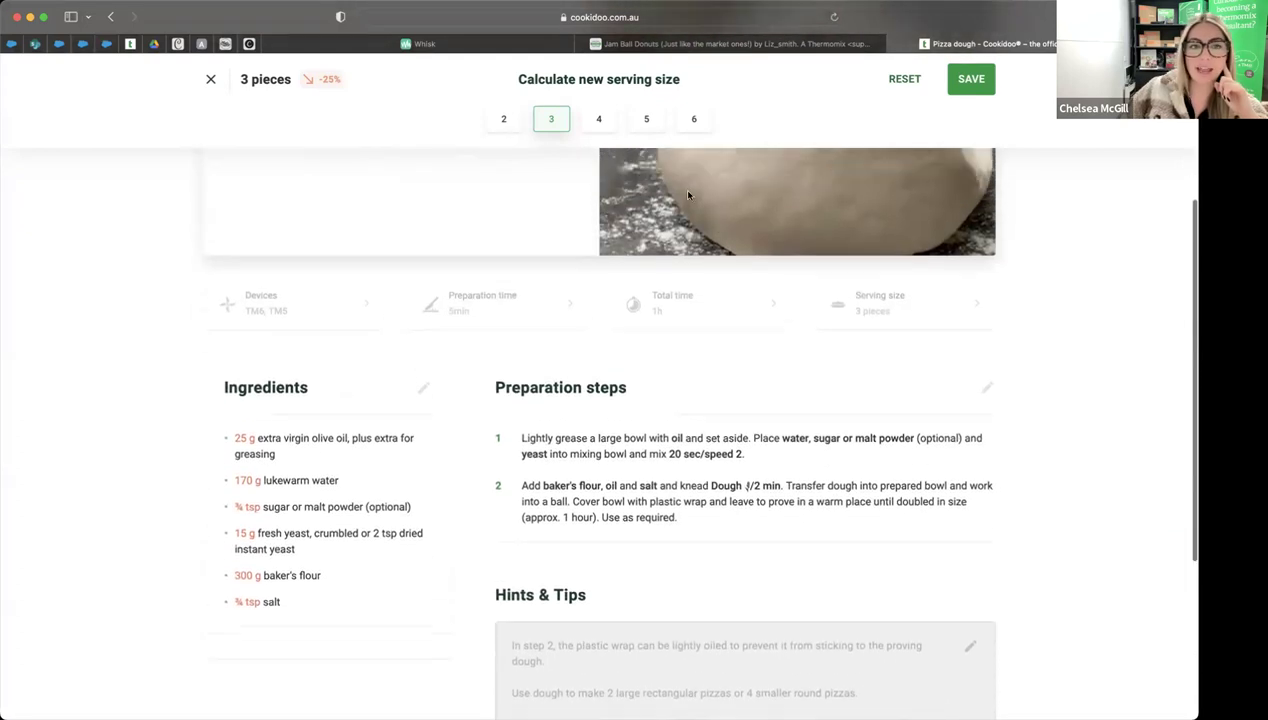
# Step: Leave the serving size calculation without saving and return to the original Pizza dough recipe
pyautogui.click(210, 78)
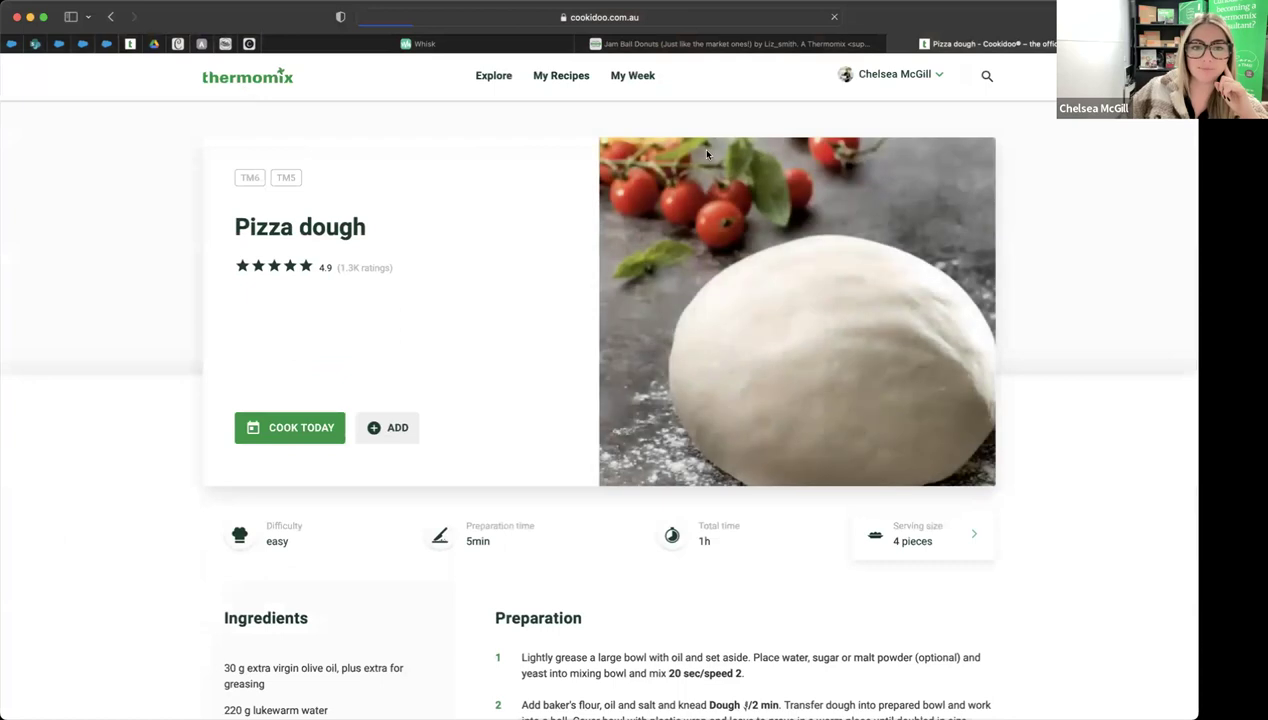
pyautogui.scroll(-2, 699, 148)
pyautogui.scroll(2, 706, 153)
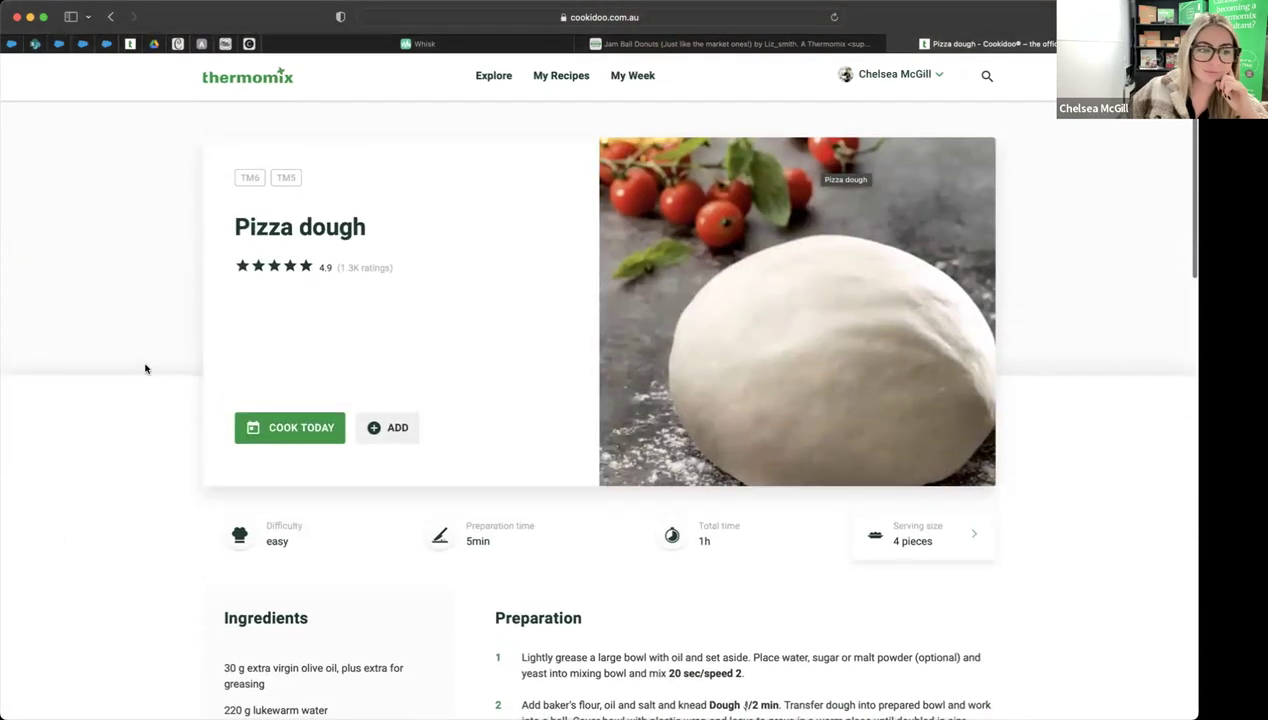
# Step: Return to the Explore page and list all recipes with an empty search
pyautogui.click(103, 147)
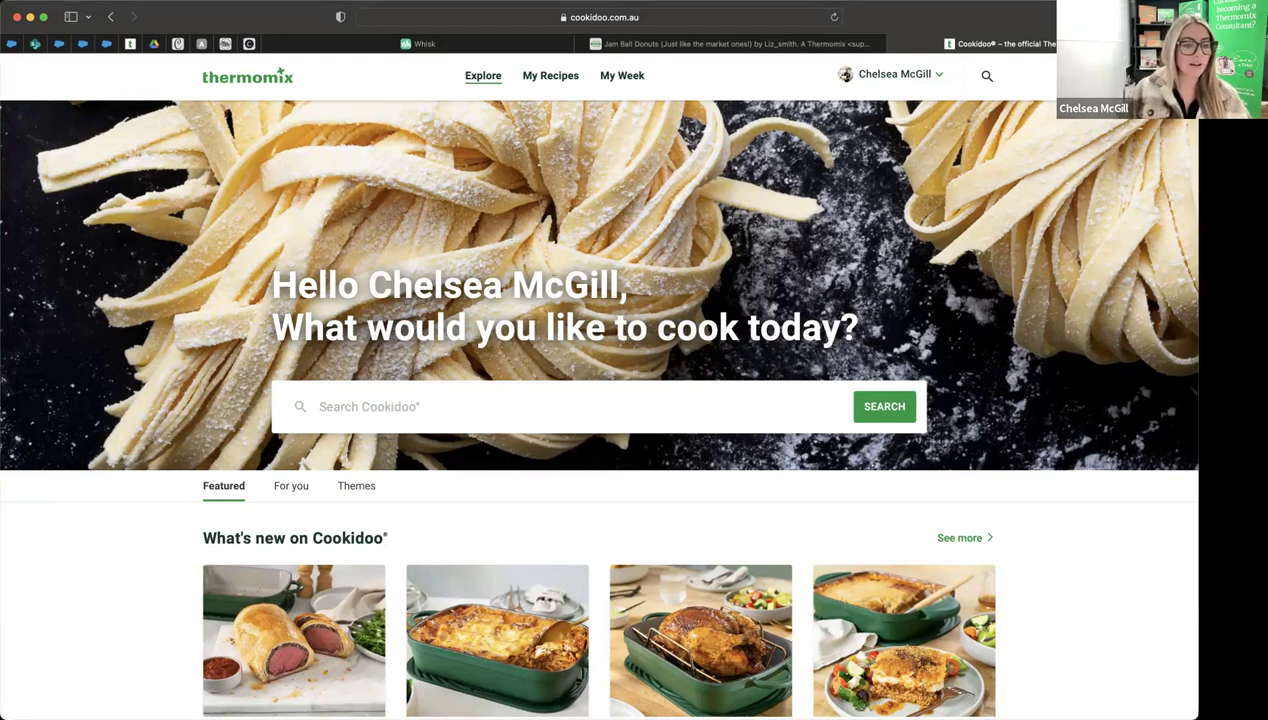
pyautogui.click(235, 305)
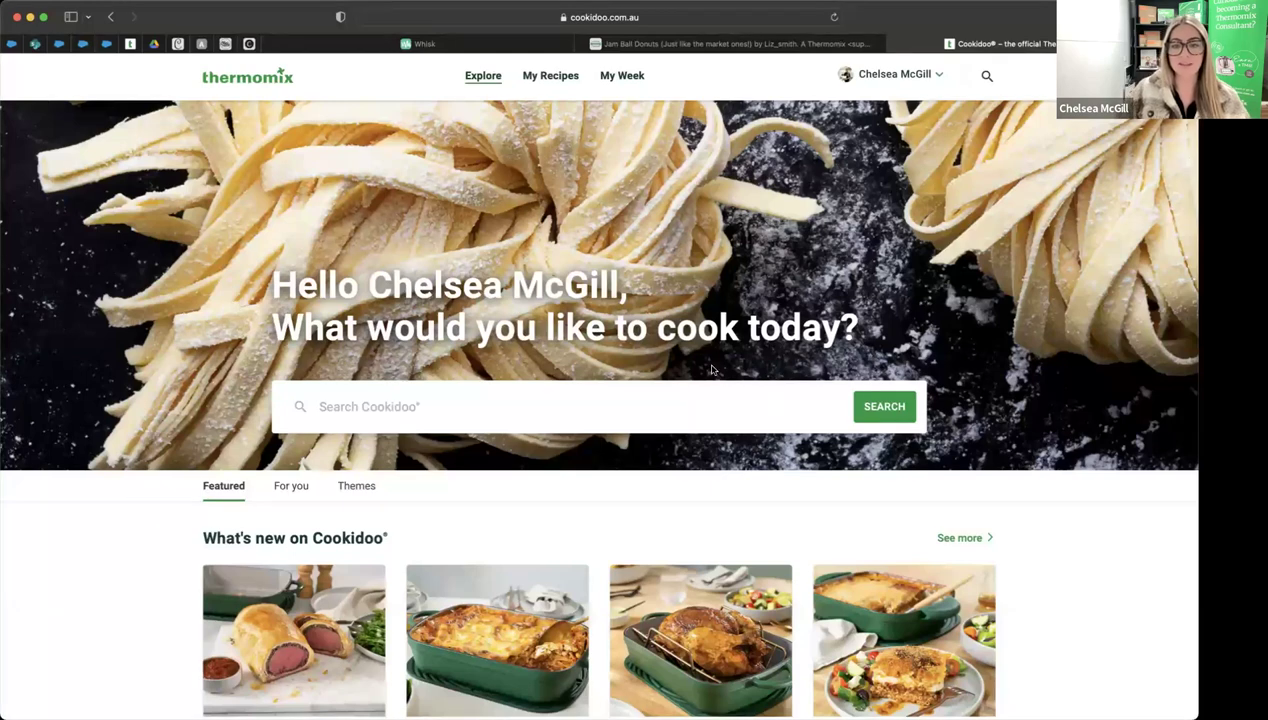
pyautogui.click(873, 420)
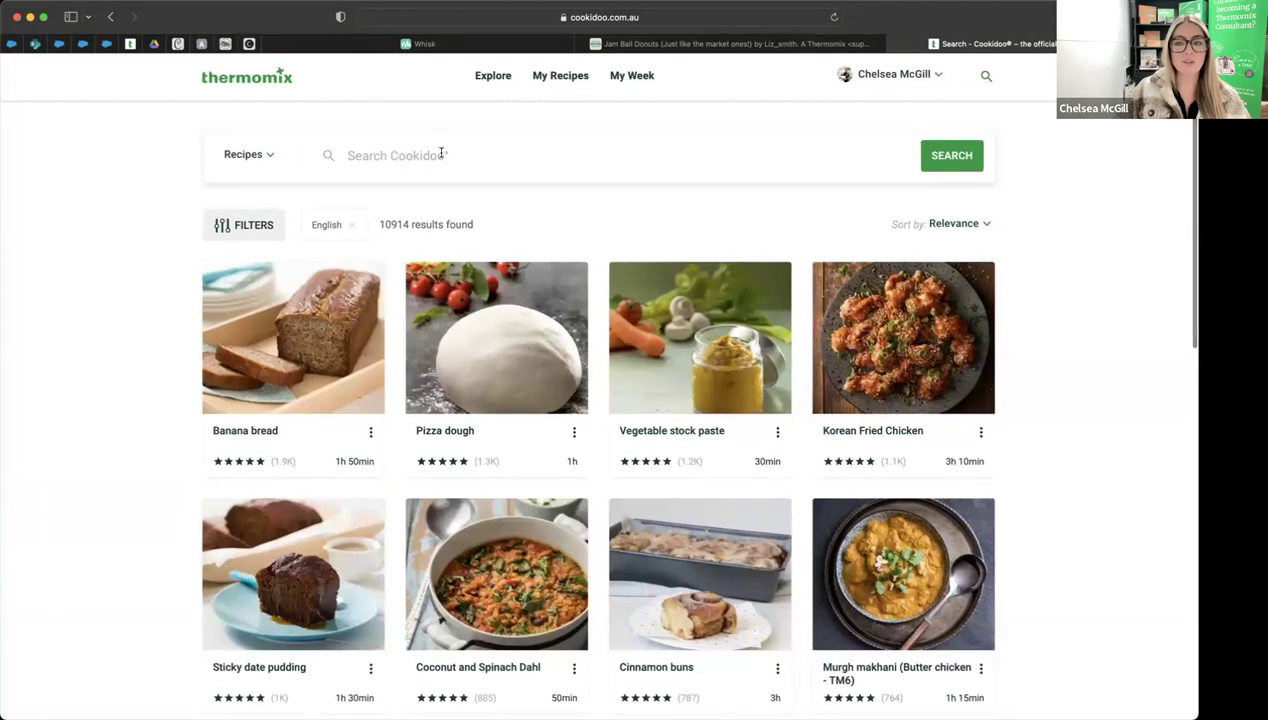
pyautogui.scroll(-1, 314, 204)
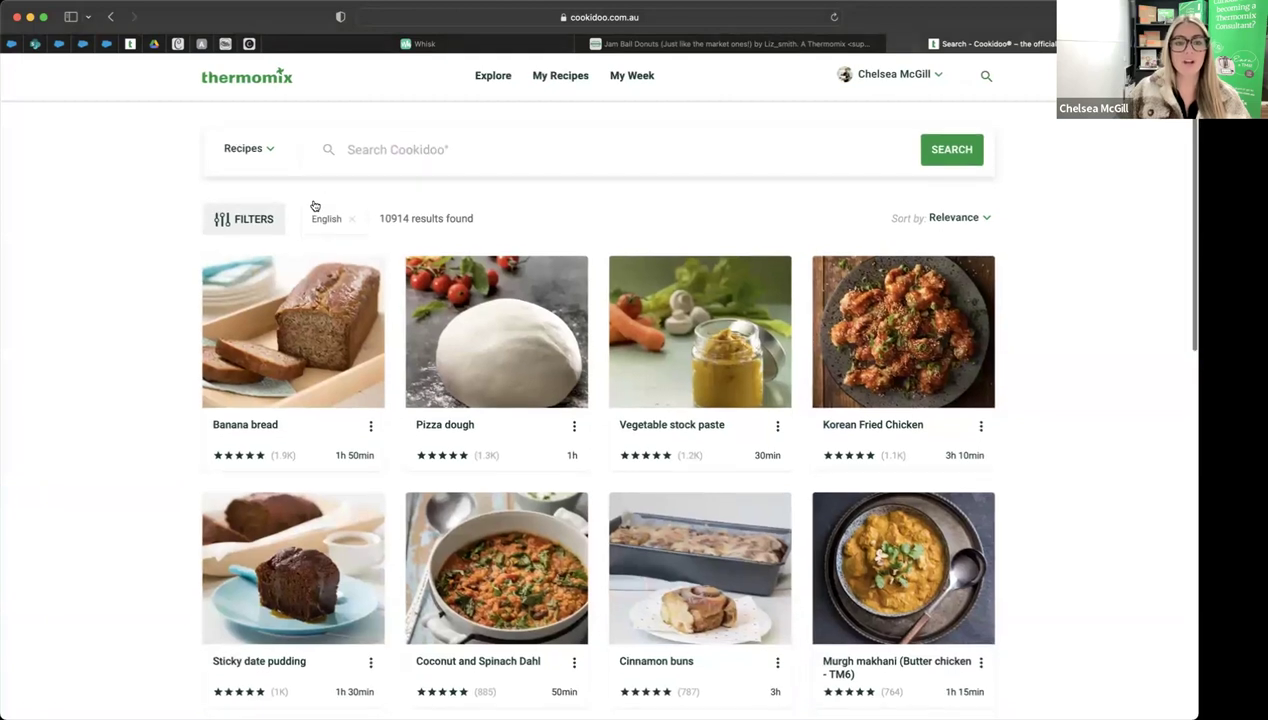
# Step: Filter the recipe list to the Main dishes – Vegetarian category and browse the matching recipes
pyautogui.click(230, 219)
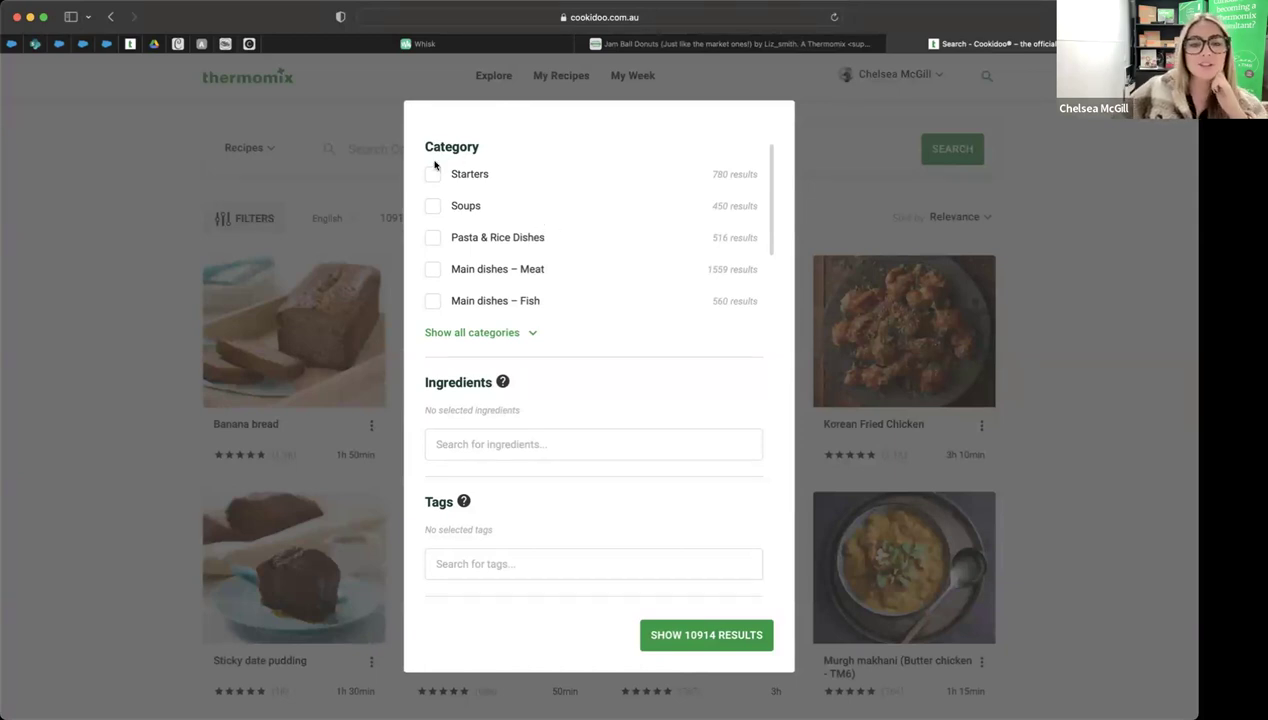
pyautogui.click(527, 333)
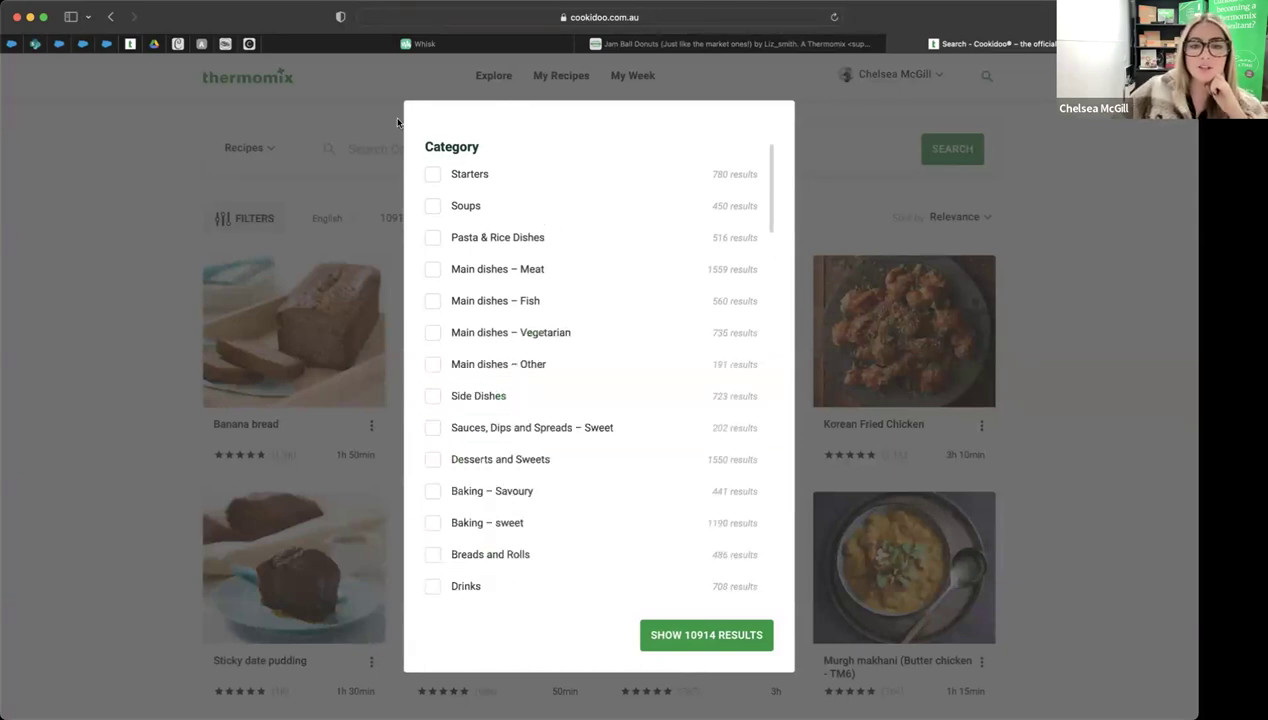
pyautogui.scroll(-2, 431, 310)
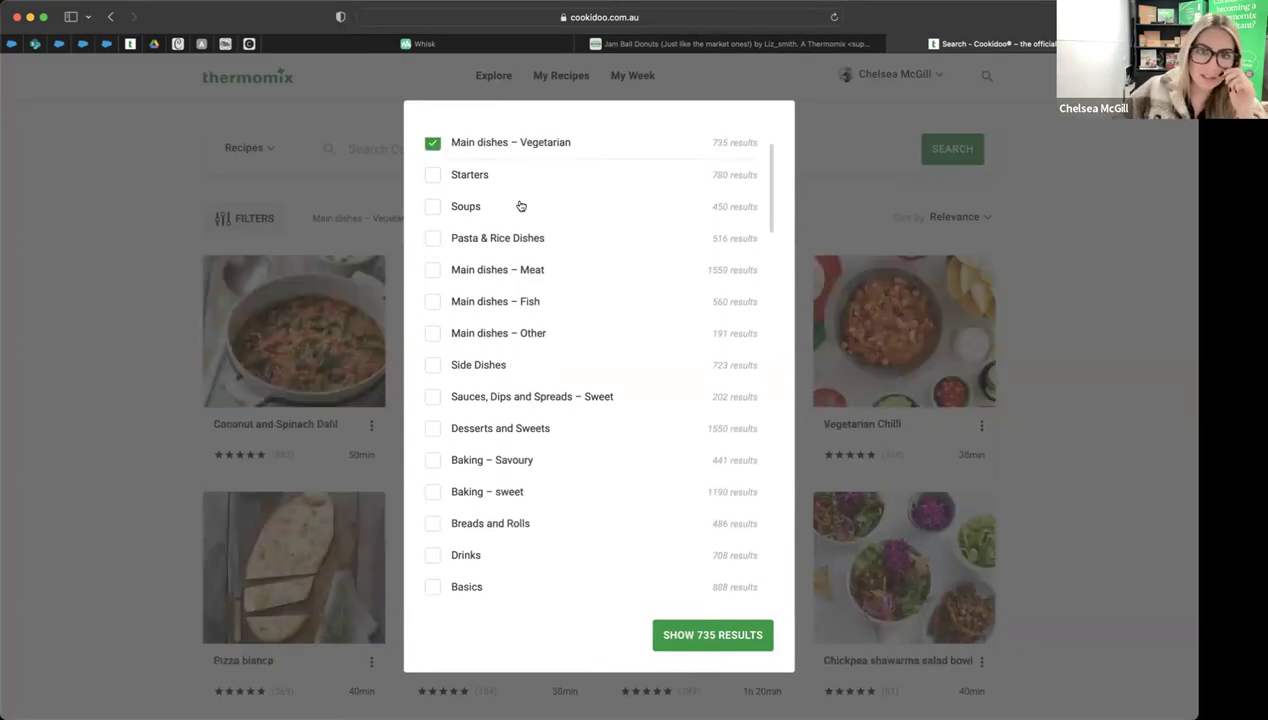
pyautogui.scroll(-10, 497, 152)
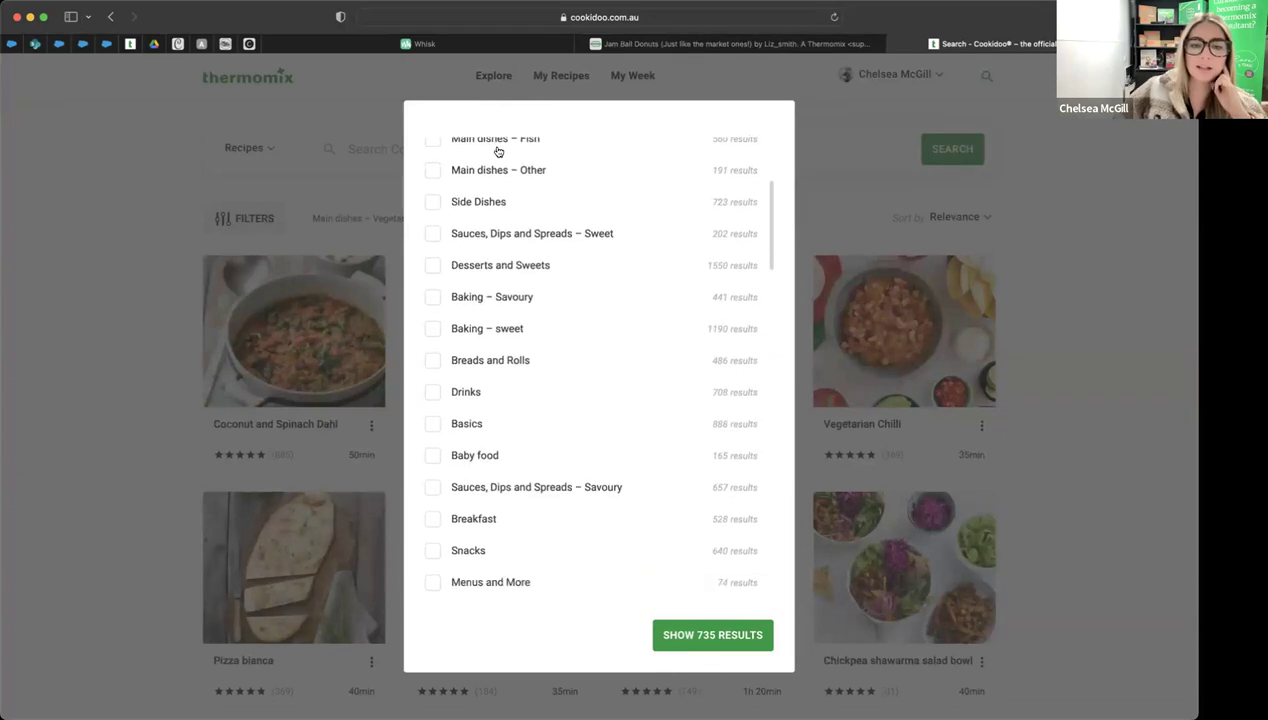
pyautogui.scroll(-8, 497, 150)
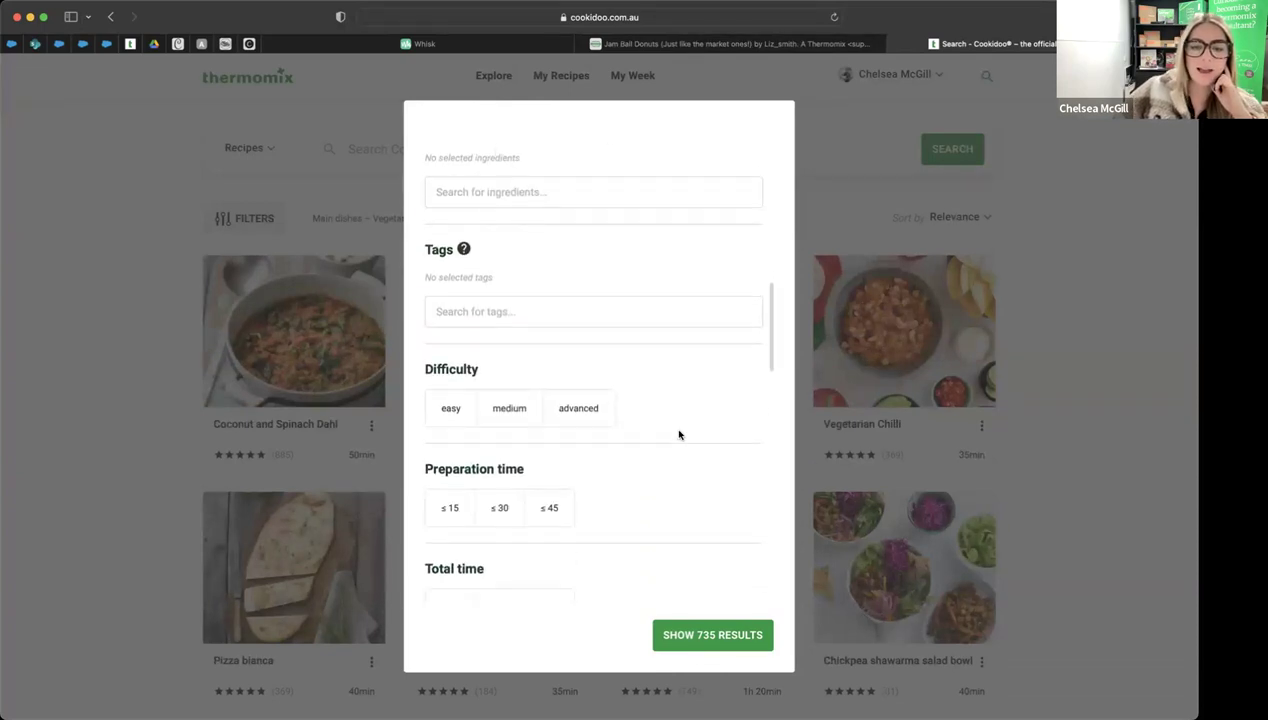
pyautogui.click(741, 635)
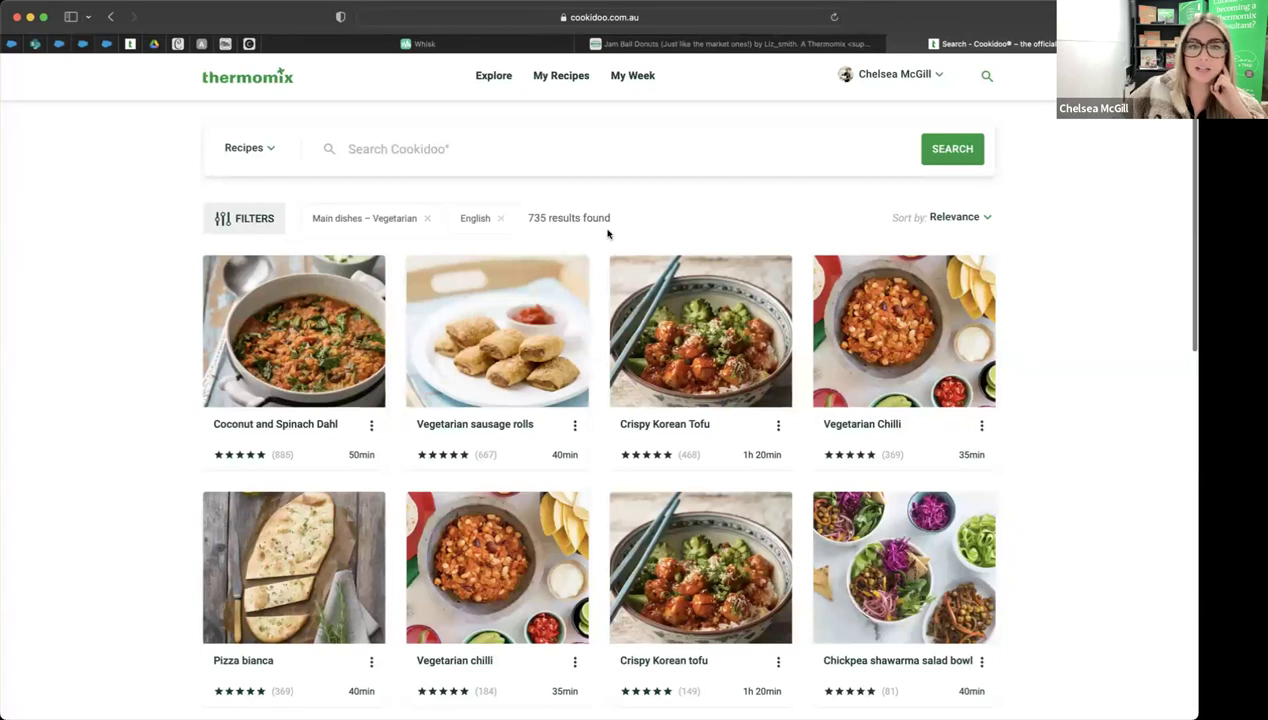
pyautogui.scroll(-3, 604, 232)
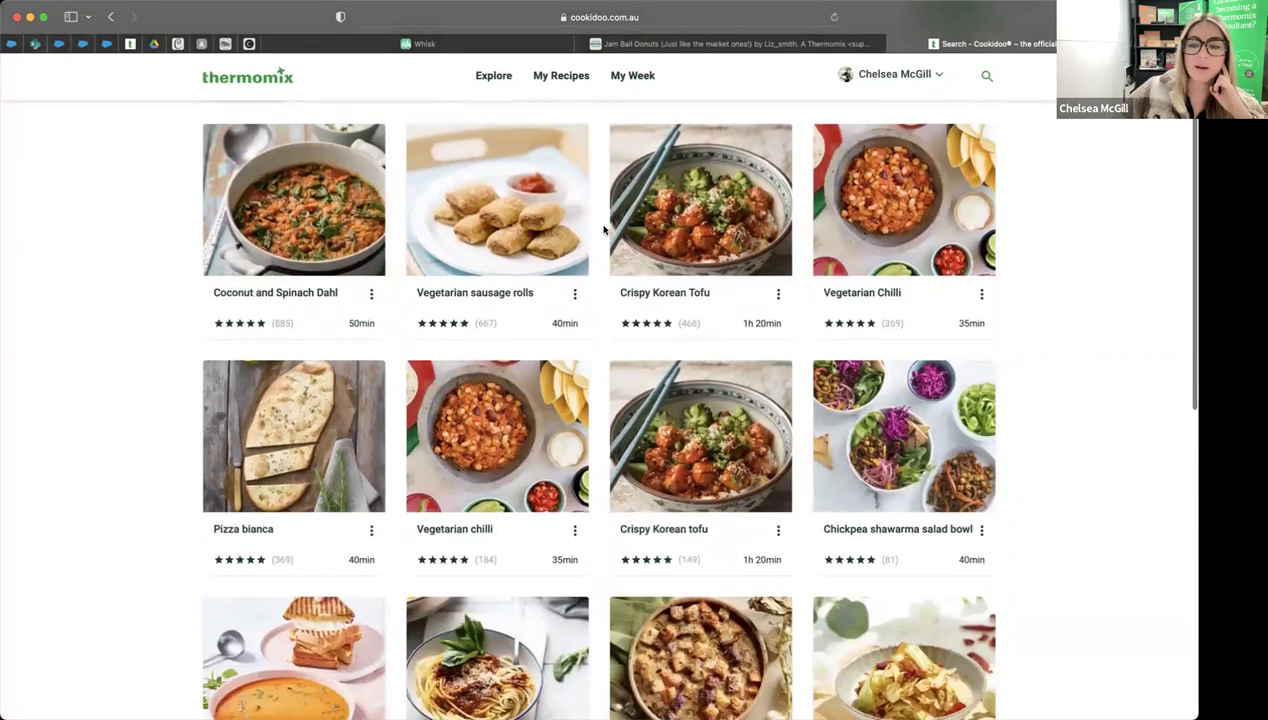
pyautogui.scroll(3, 604, 232)
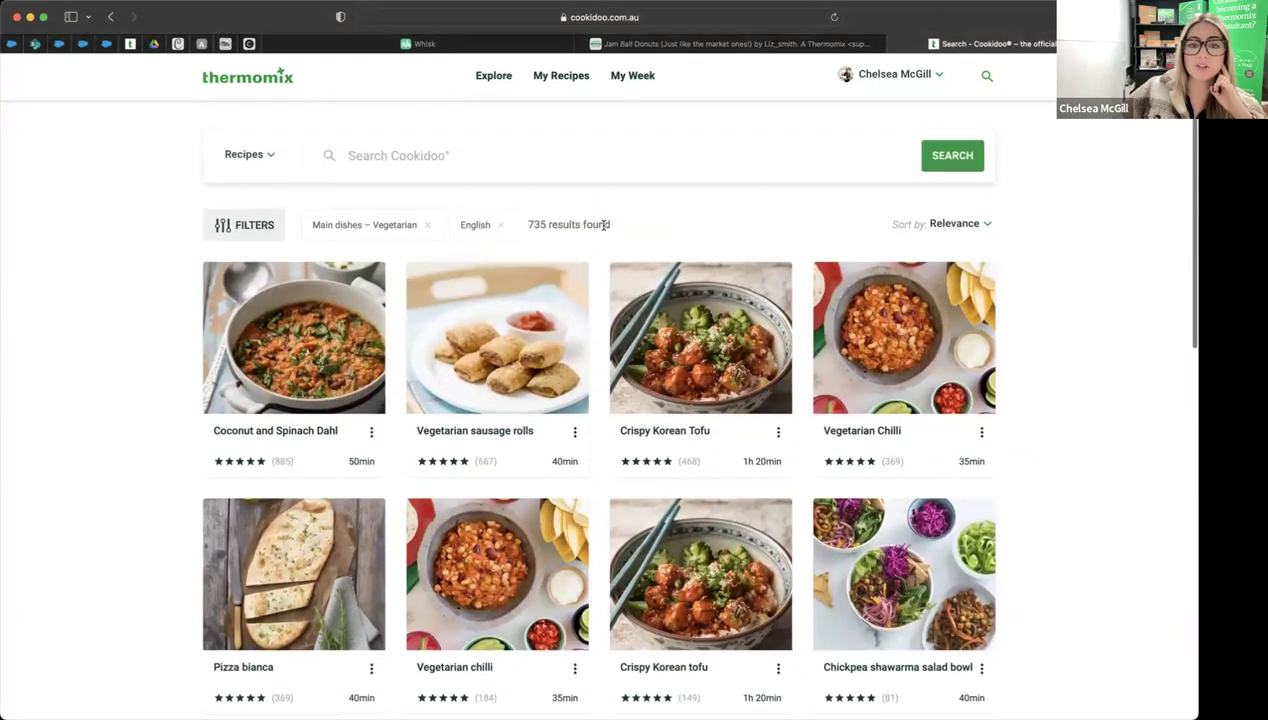
# Step: Reopen the recipe filters and clear the category selection so that no category is ticked
pyautogui.click(245, 225)
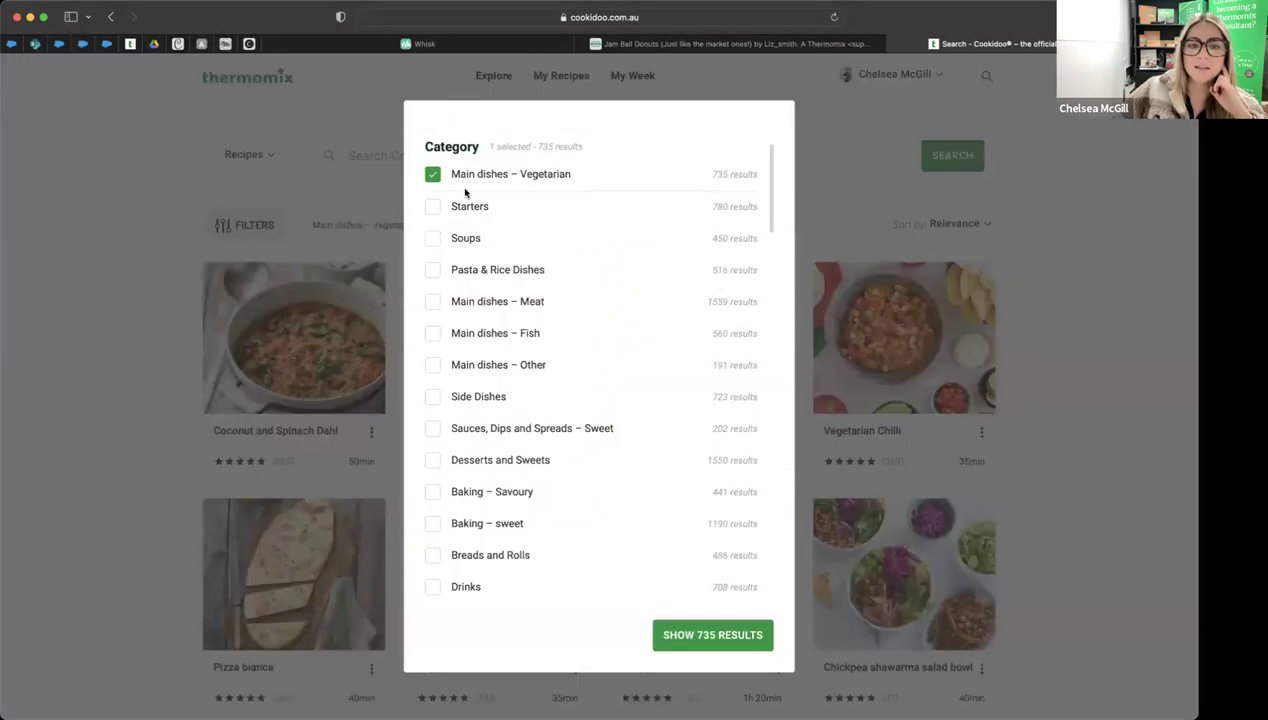
pyautogui.scroll(-2, 465, 192)
pyautogui.scroll(-5, 465, 192)
pyautogui.scroll(1, 465, 192)
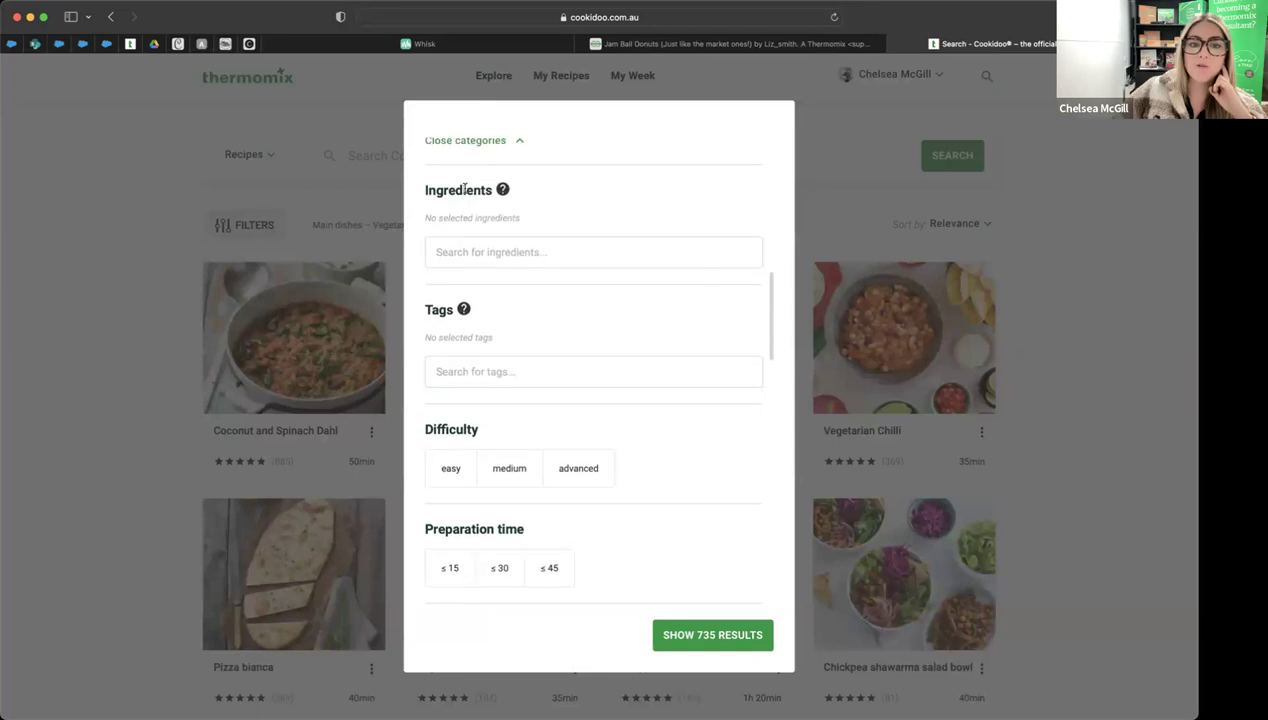
pyautogui.click(551, 256)
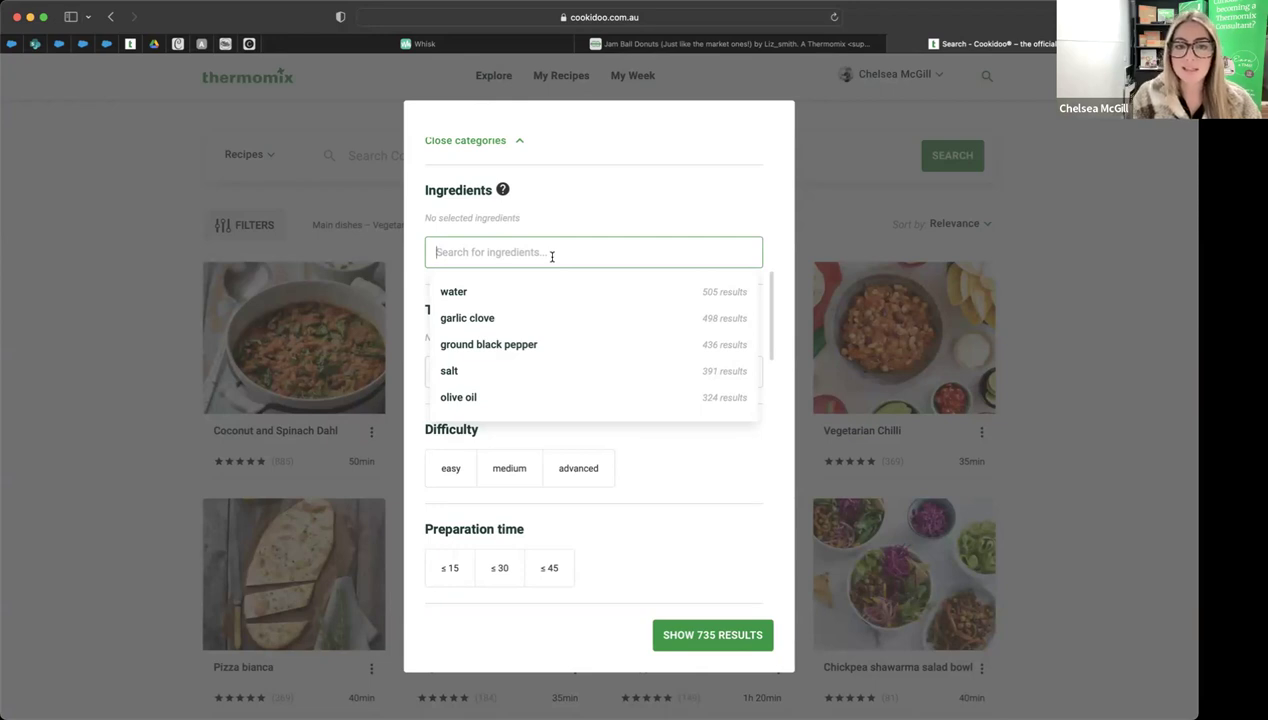
pyautogui.scroll(10, 555, 222)
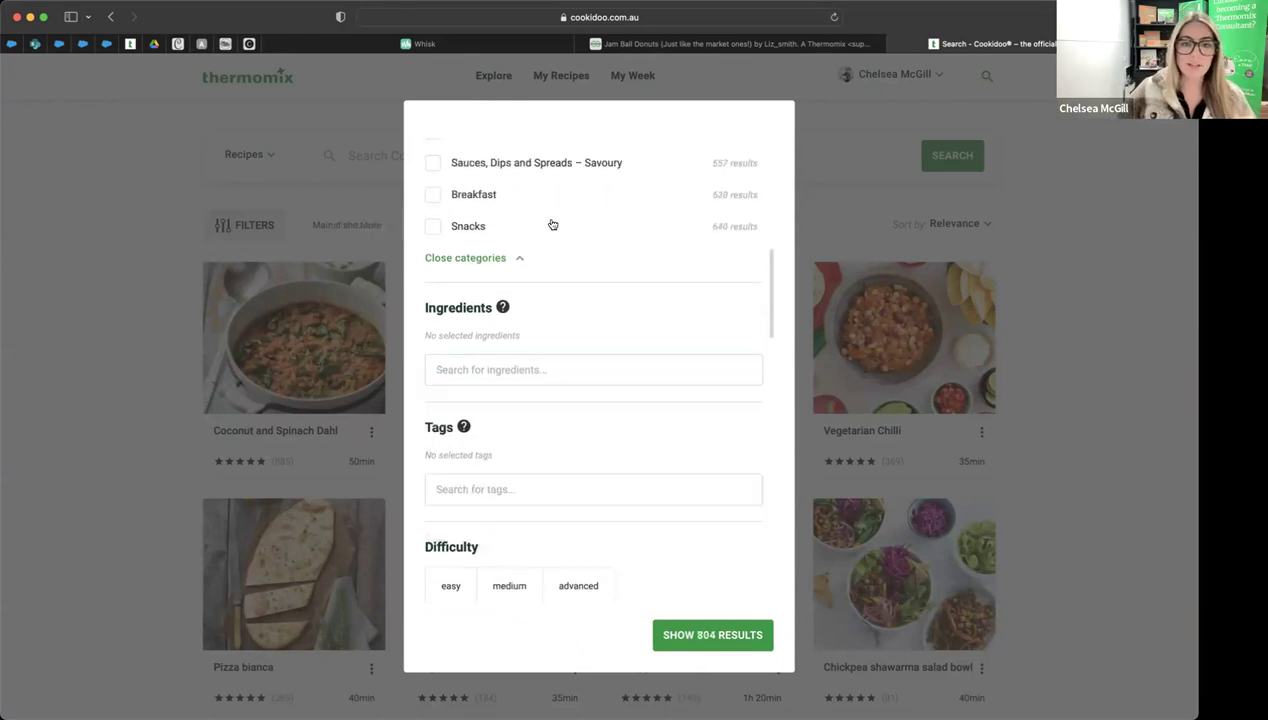
pyautogui.click(432, 205)
pyautogui.click(436, 175)
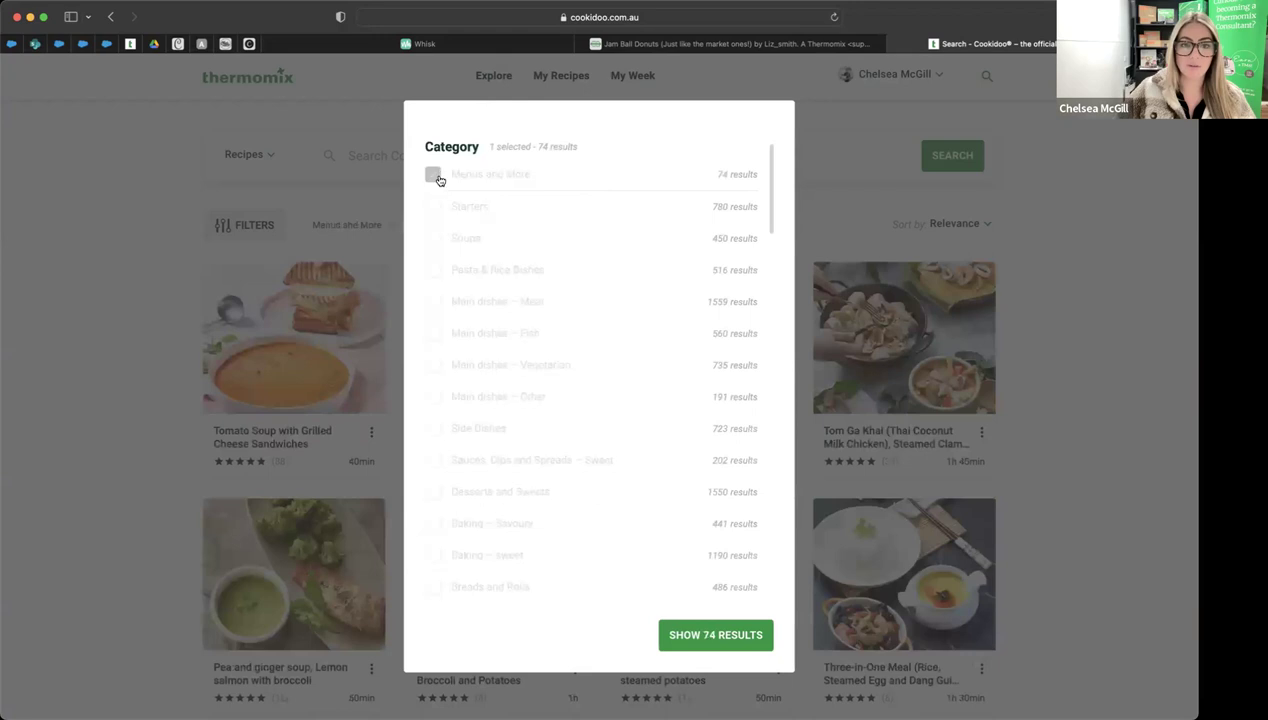
# Step: Add chicken breast as an ingredient in the recipe filters
pyautogui.scroll(-10, 518, 264)
pyautogui.scroll(-3, 519, 265)
pyautogui.click(532, 310)
pyautogui.write('chicken breast')
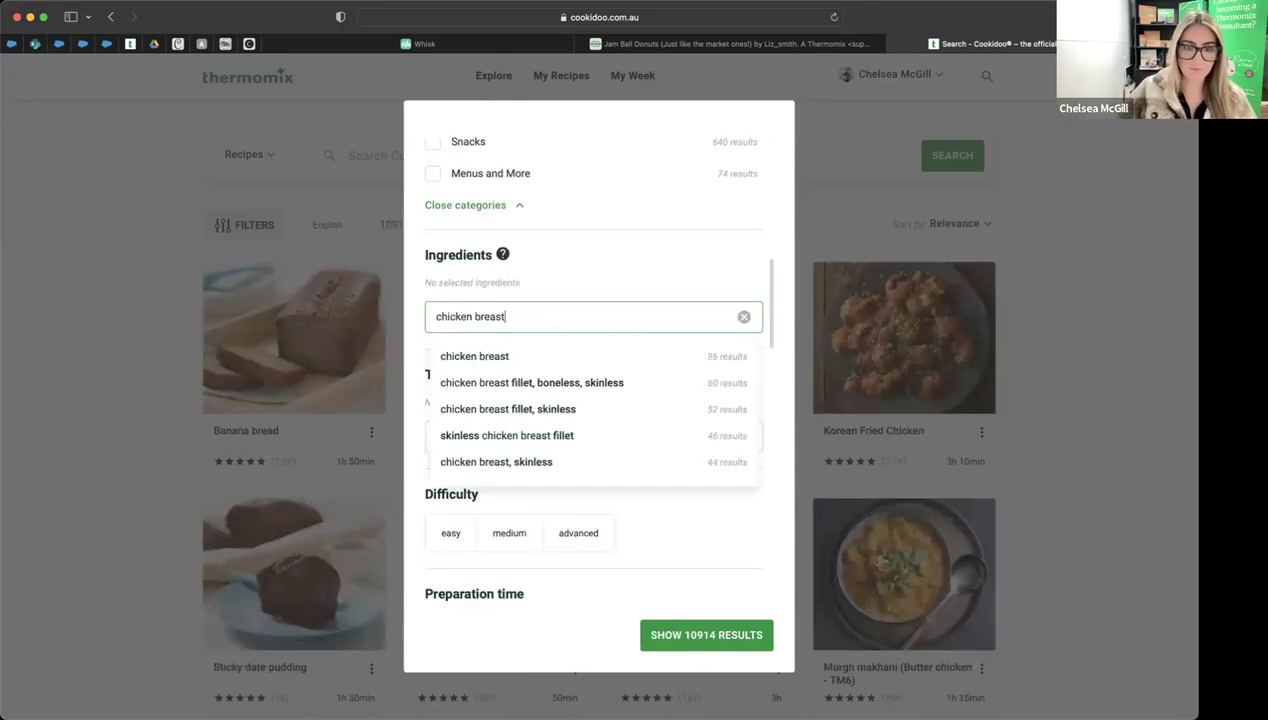
pyautogui.click(555, 356)
# Step: Limit the recipes to a preparation time of ≤ 30 and 4 portions, and show the filtered results
pyautogui.scroll(-4, 555, 358)
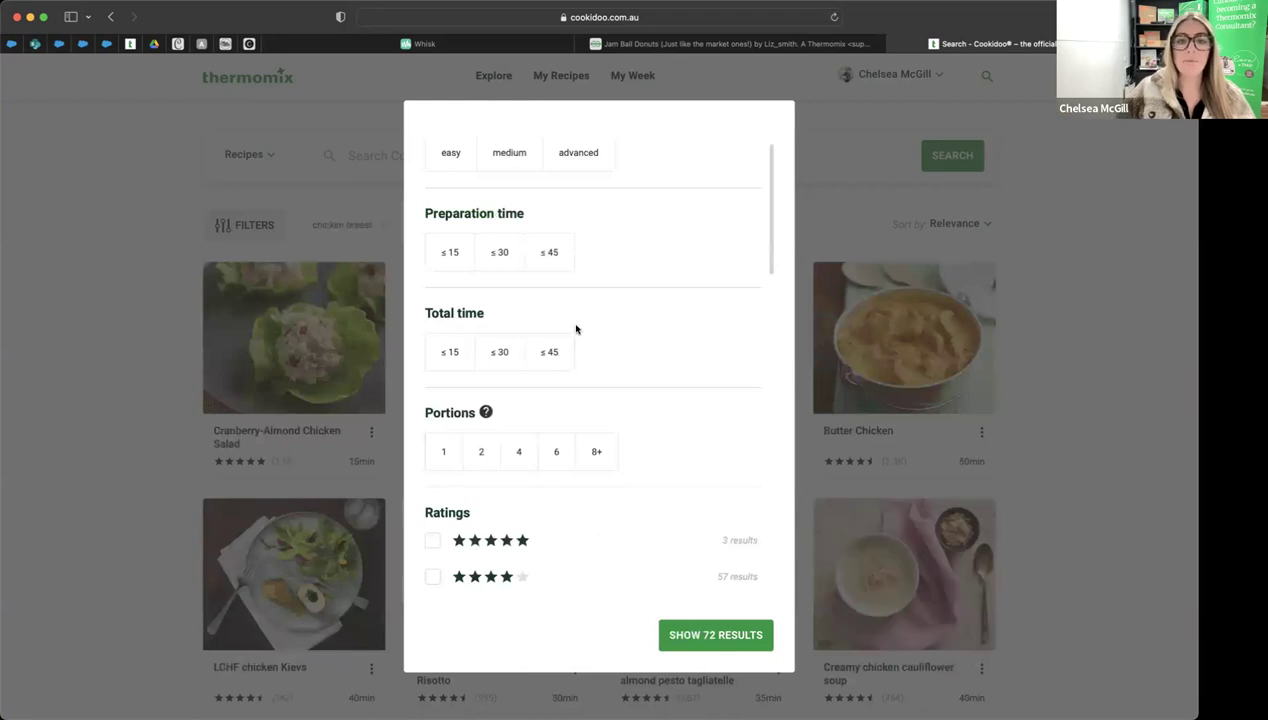
pyautogui.scroll(6, 576, 329)
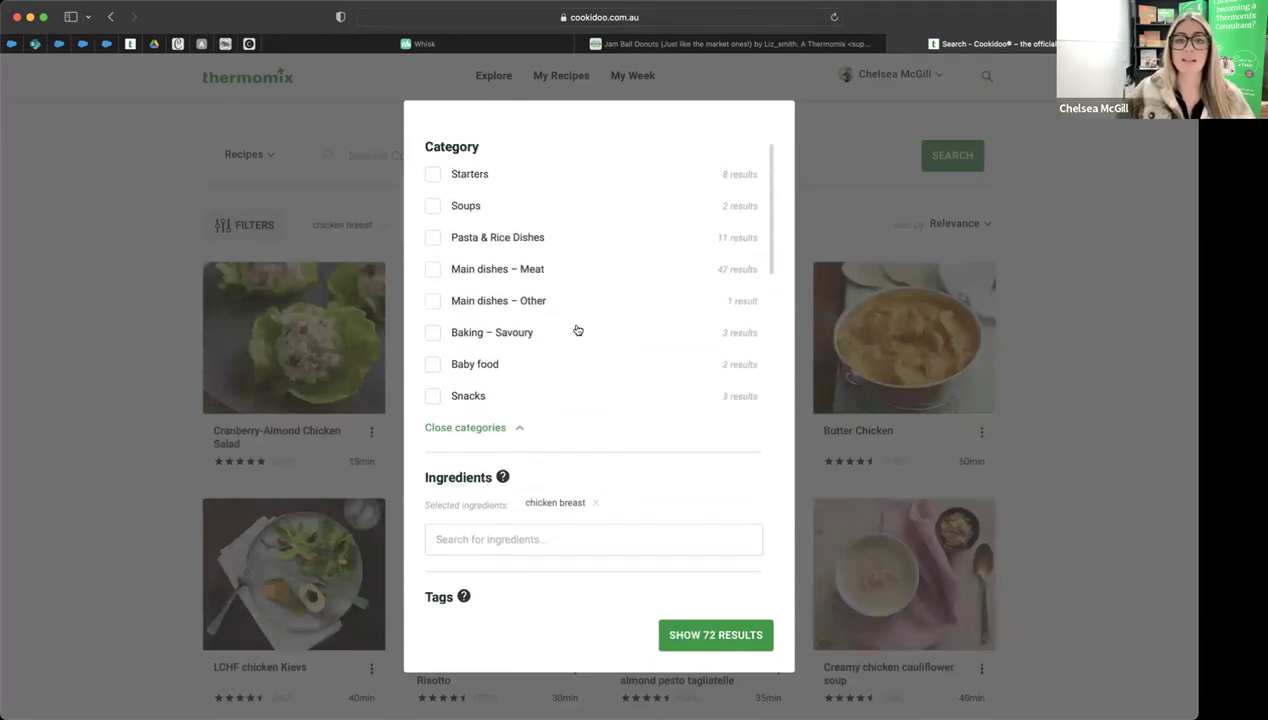
pyautogui.scroll(-3, 577, 330)
pyautogui.scroll(-1, 576, 329)
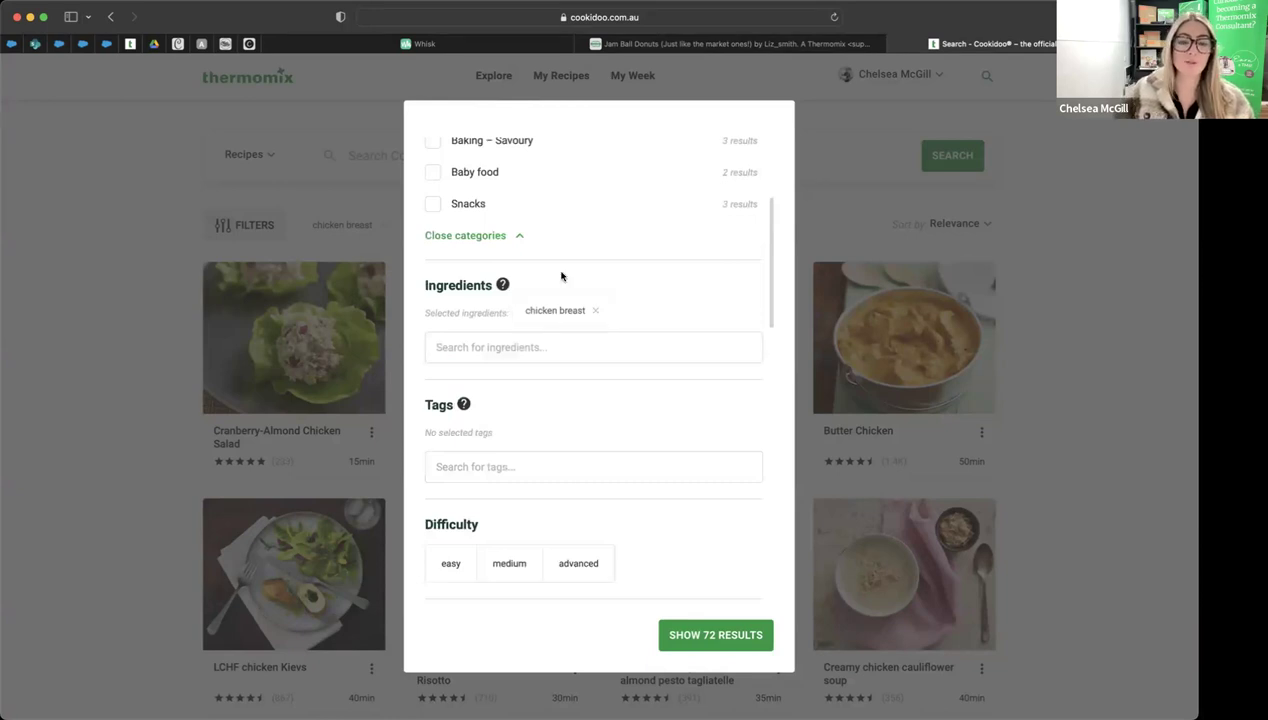
pyautogui.scroll(-3, 597, 280)
pyautogui.scroll(-4, 595, 283)
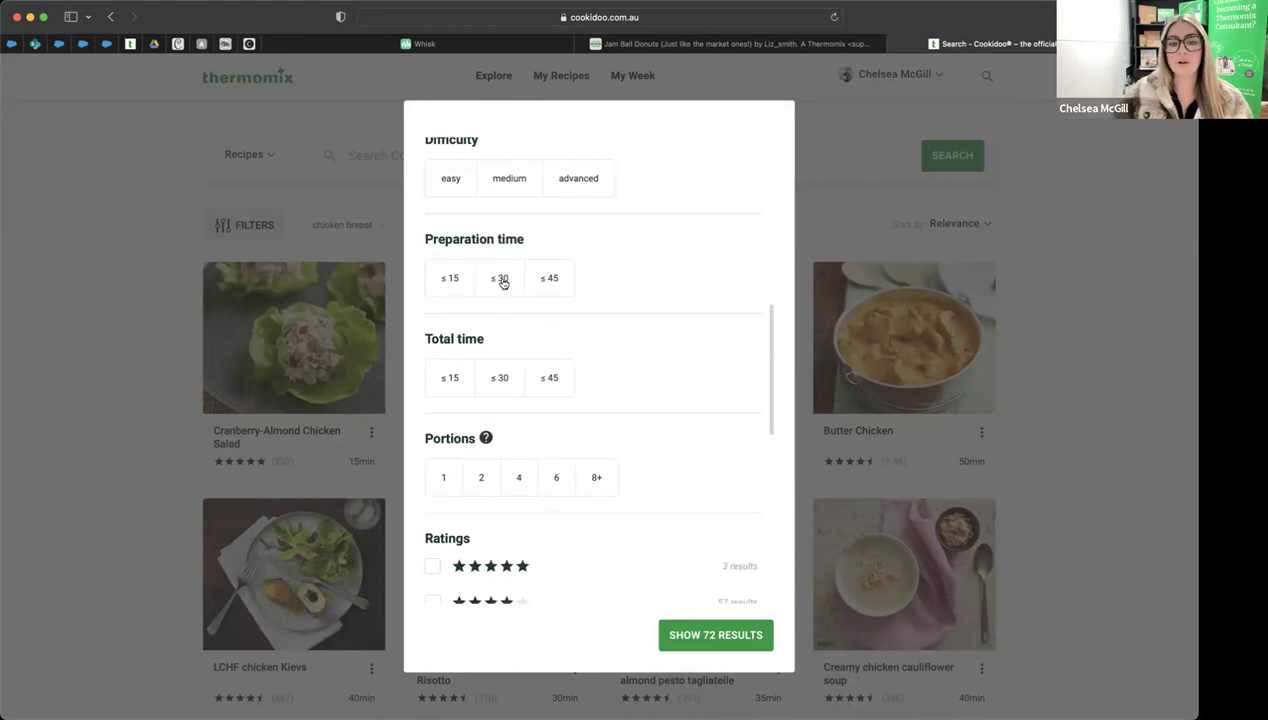
pyautogui.click(501, 279)
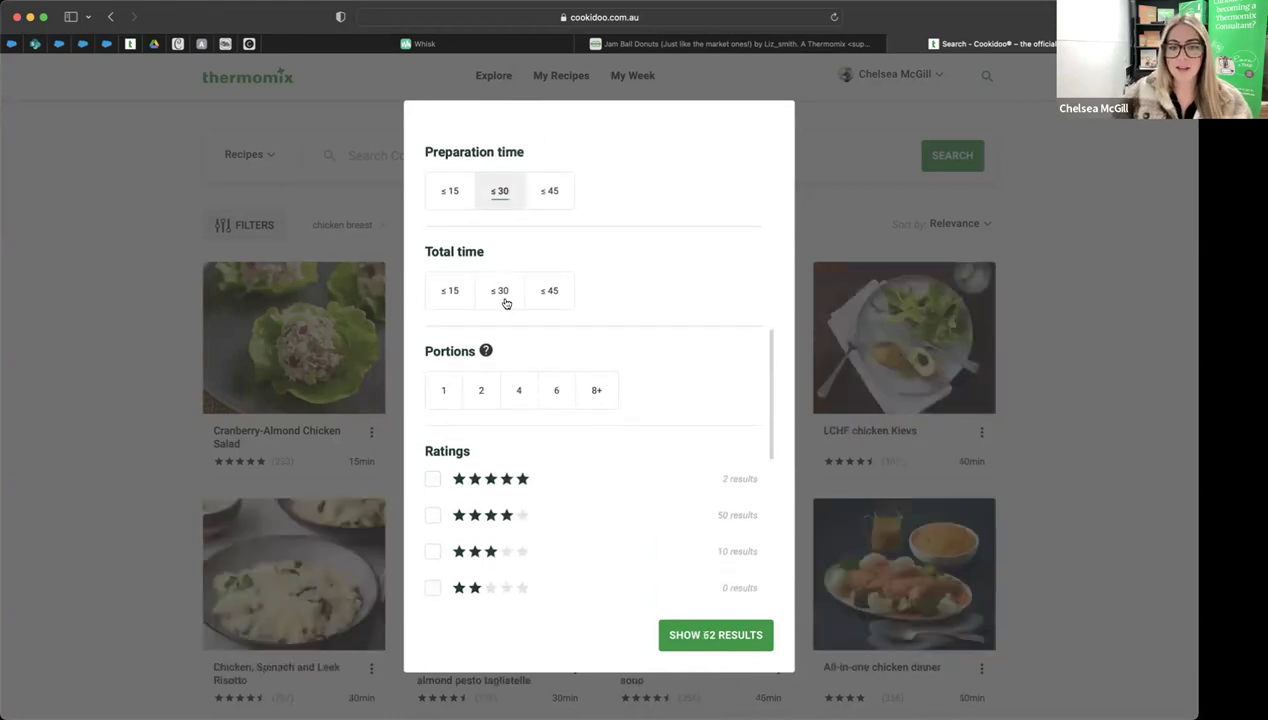
pyautogui.click(516, 389)
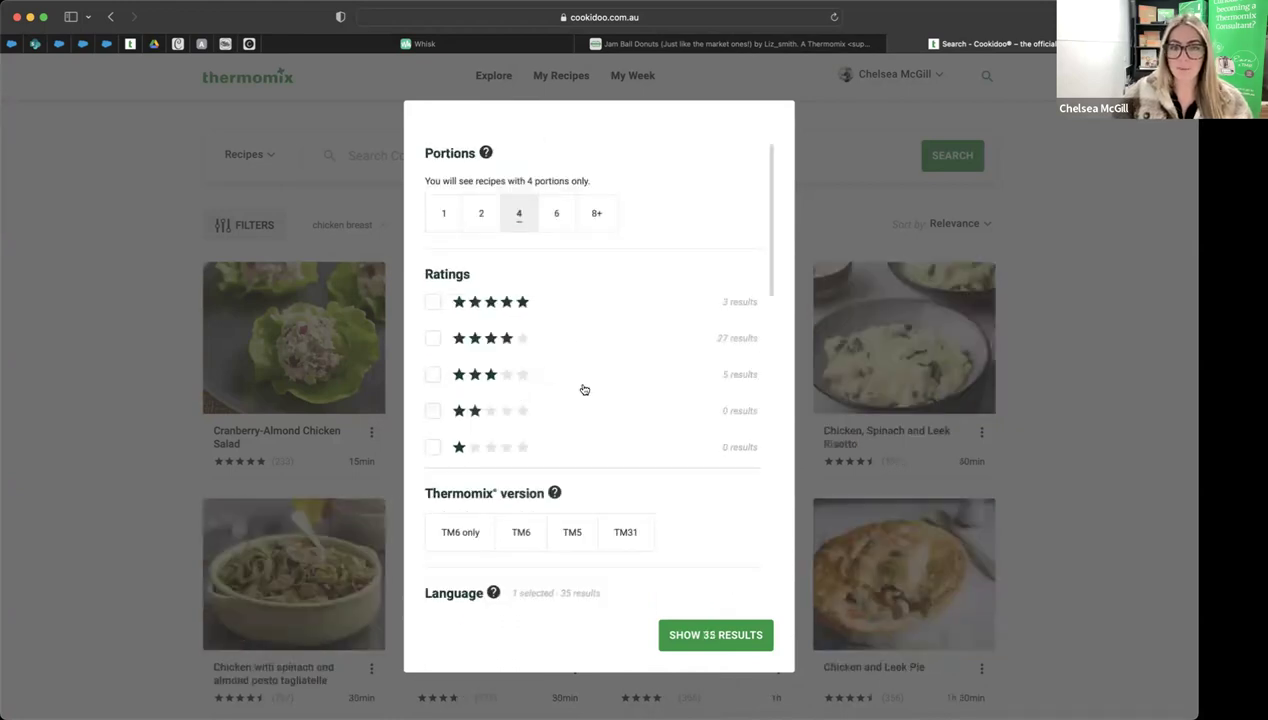
pyautogui.scroll(-2, 585, 389)
pyautogui.click(738, 630)
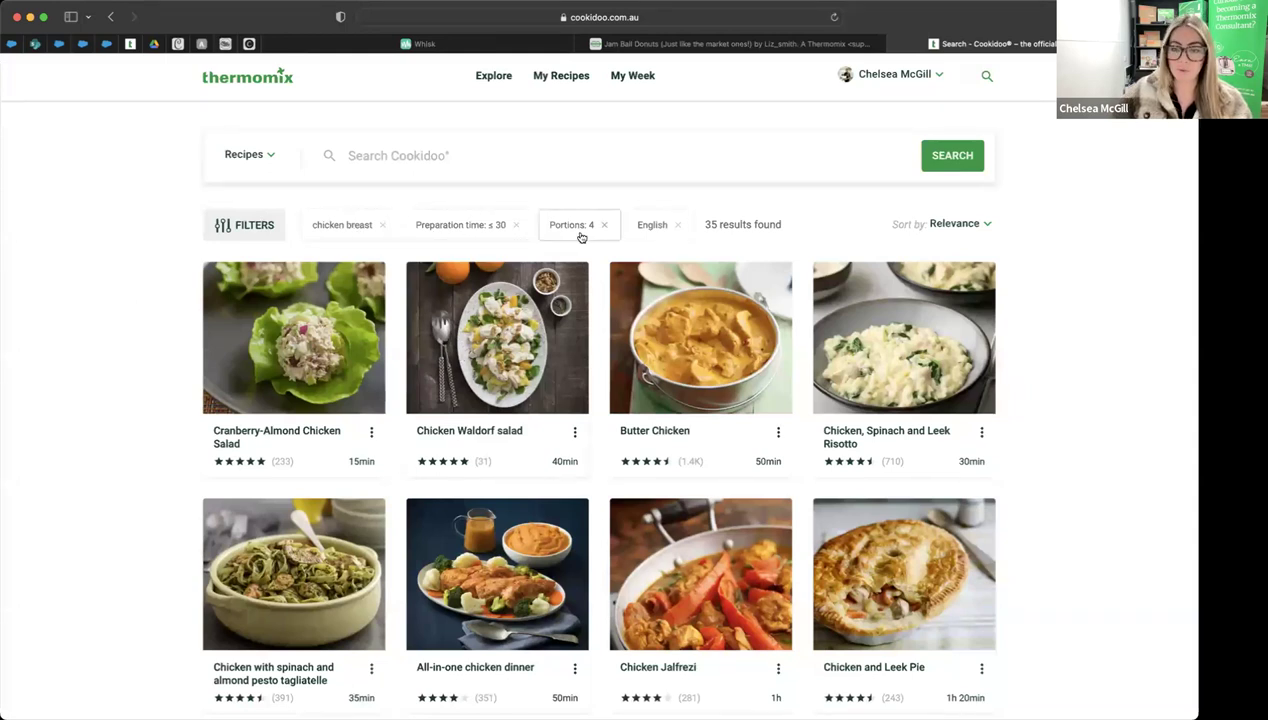
pyautogui.scroll(-3, 581, 237)
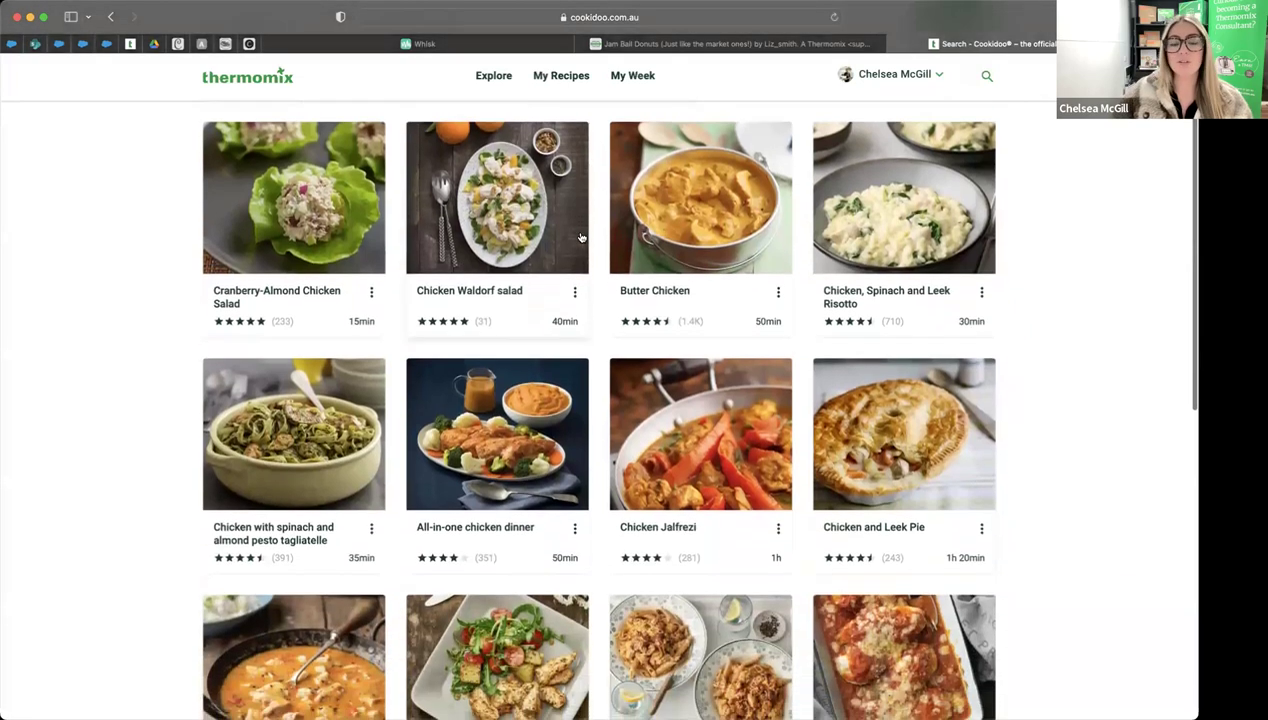
pyautogui.scroll(3, 581, 237)
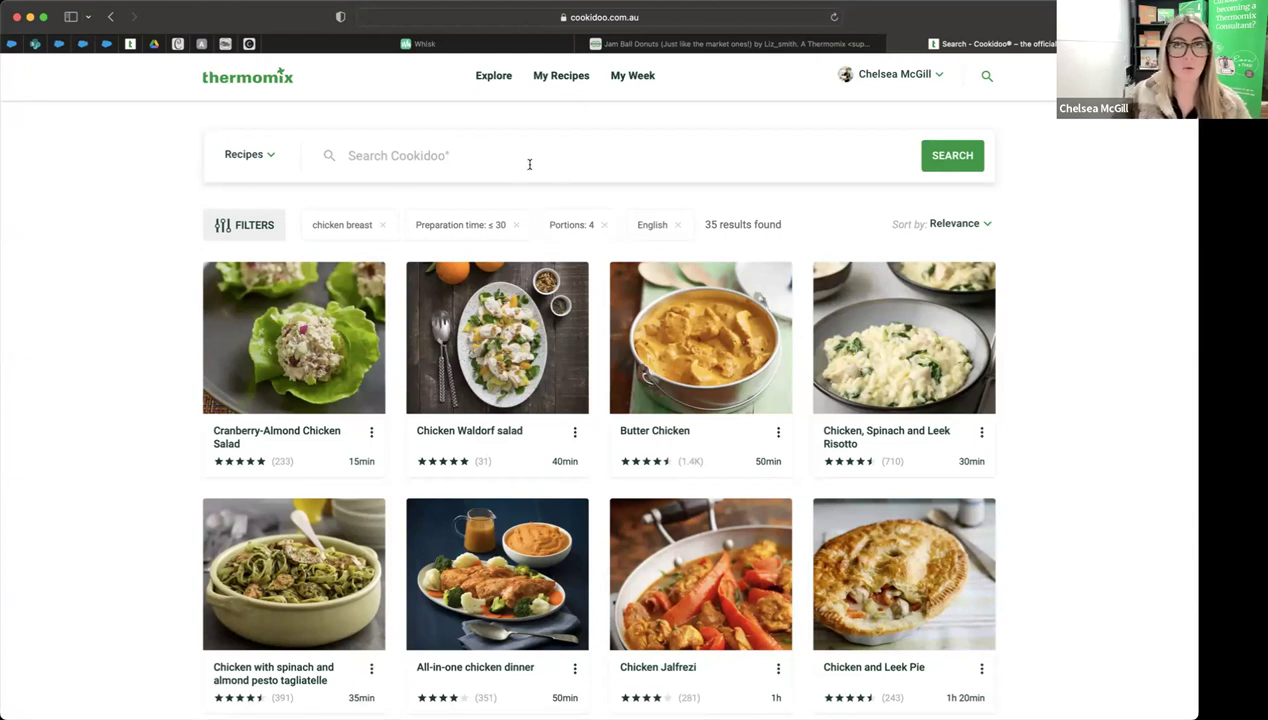
# Step: Examine the available recipe filters, from ingredients, tags and difficulty through times, portions and ratings to Thermomix version, language and country
pyautogui.click(254, 226)
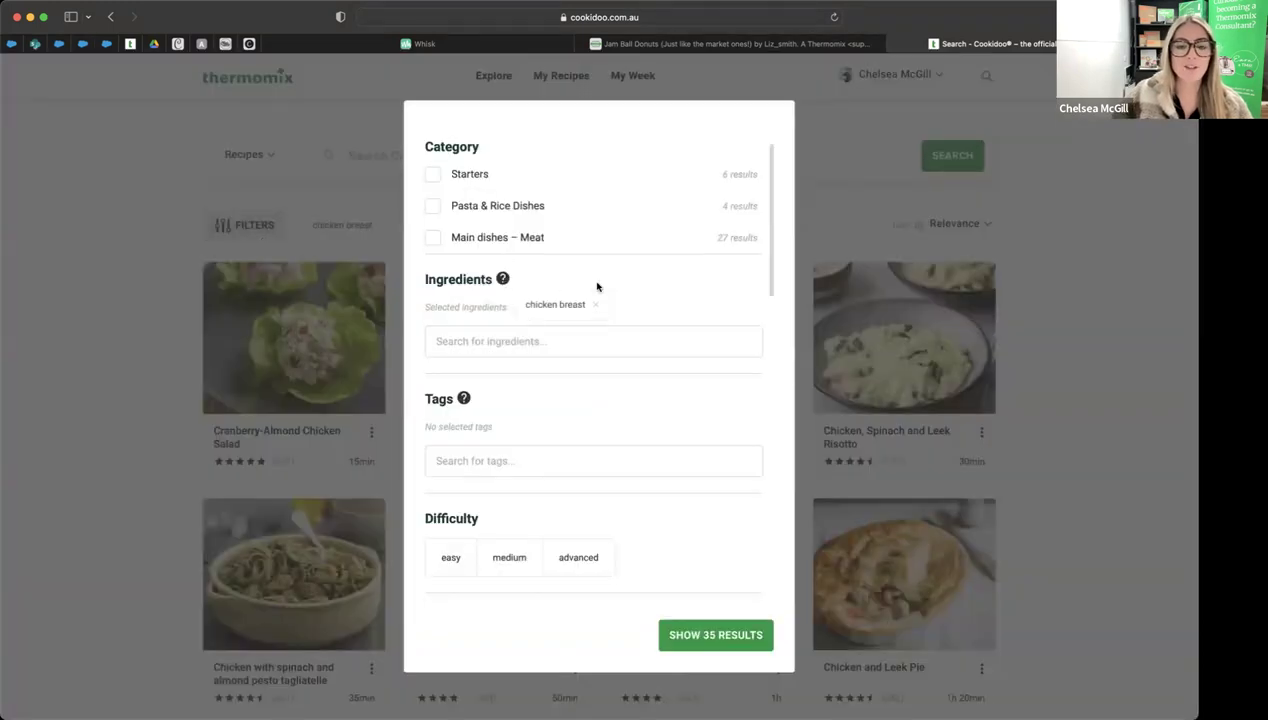
pyautogui.scroll(-3, 594, 290)
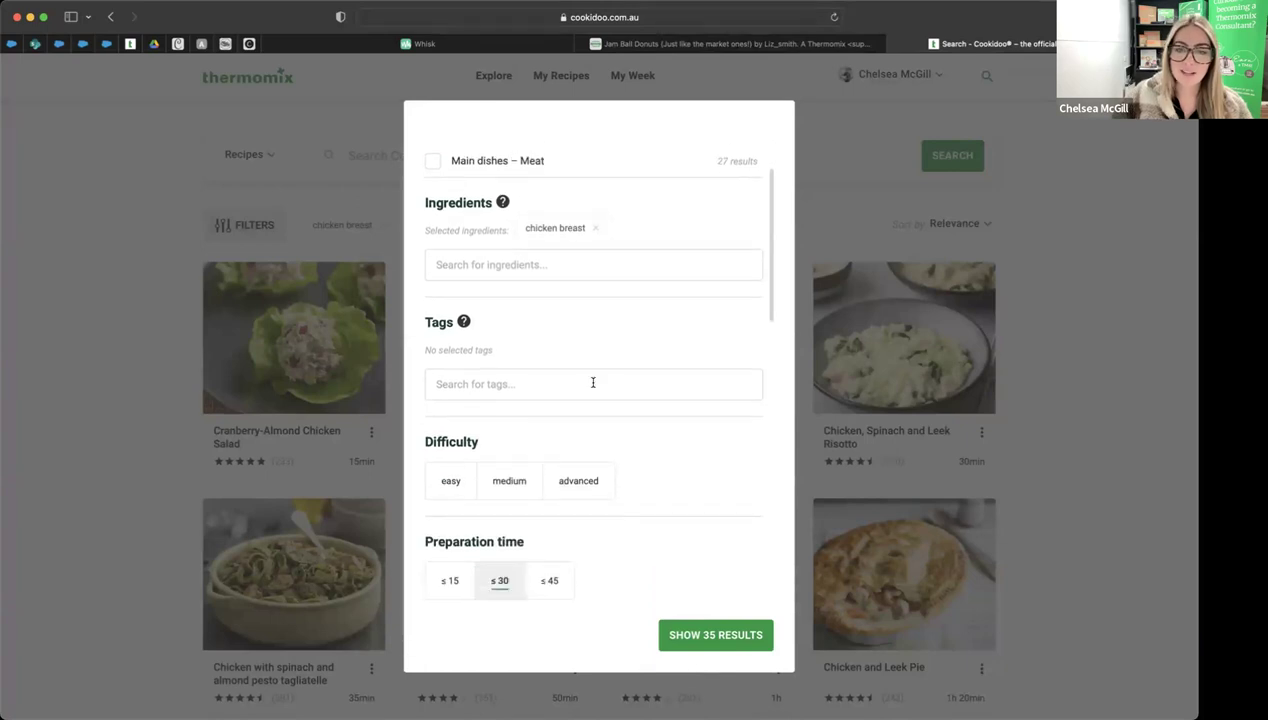
pyautogui.scroll(2, 590, 300)
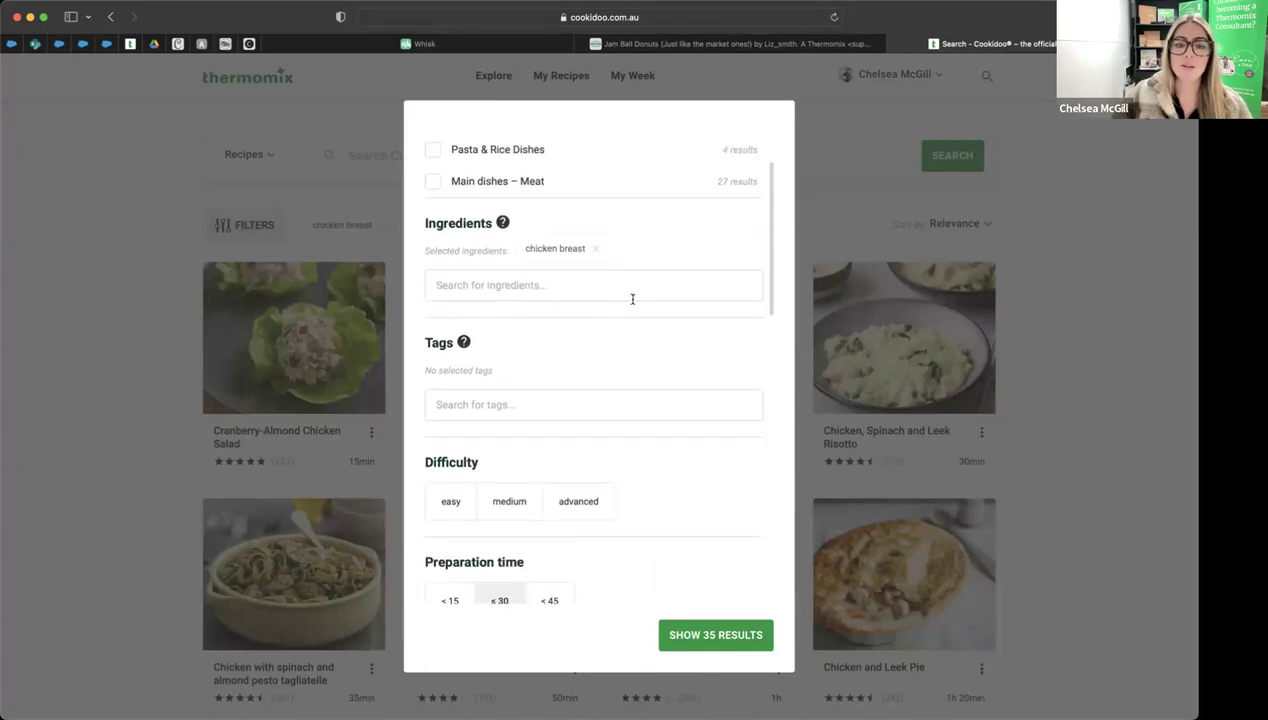
pyautogui.scroll(-3, 569, 286)
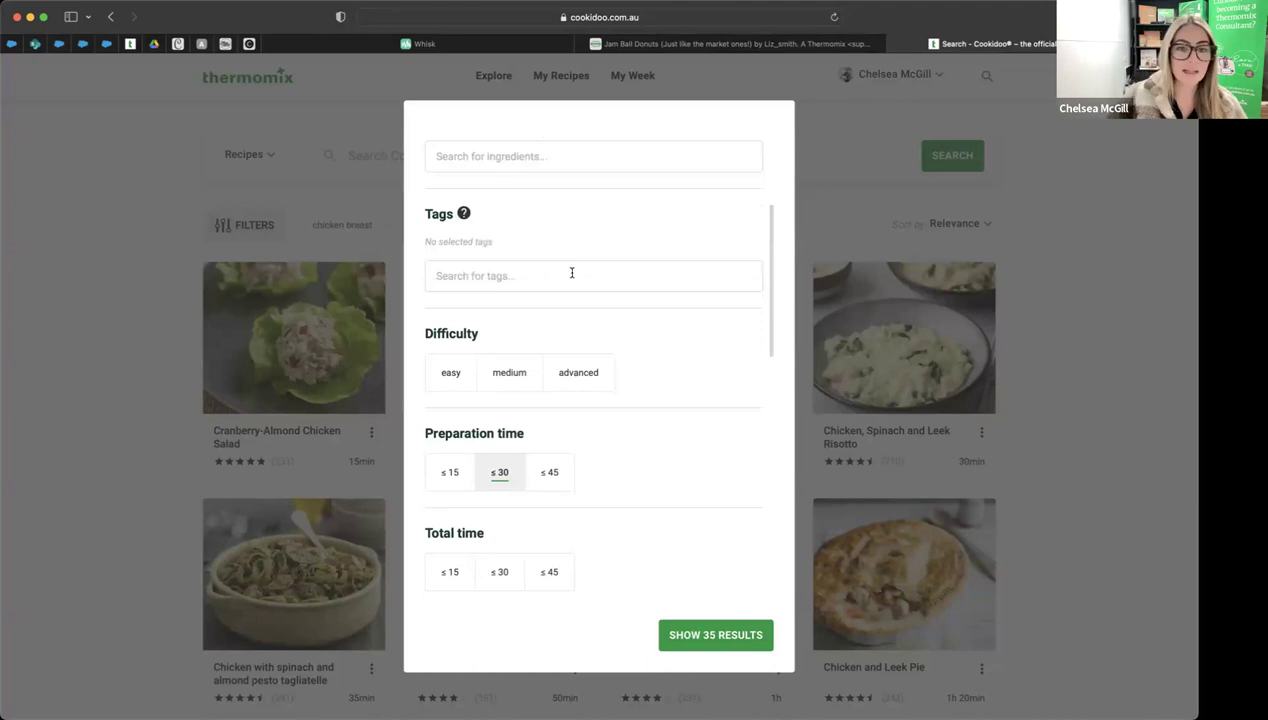
pyautogui.scroll(-5, 572, 268)
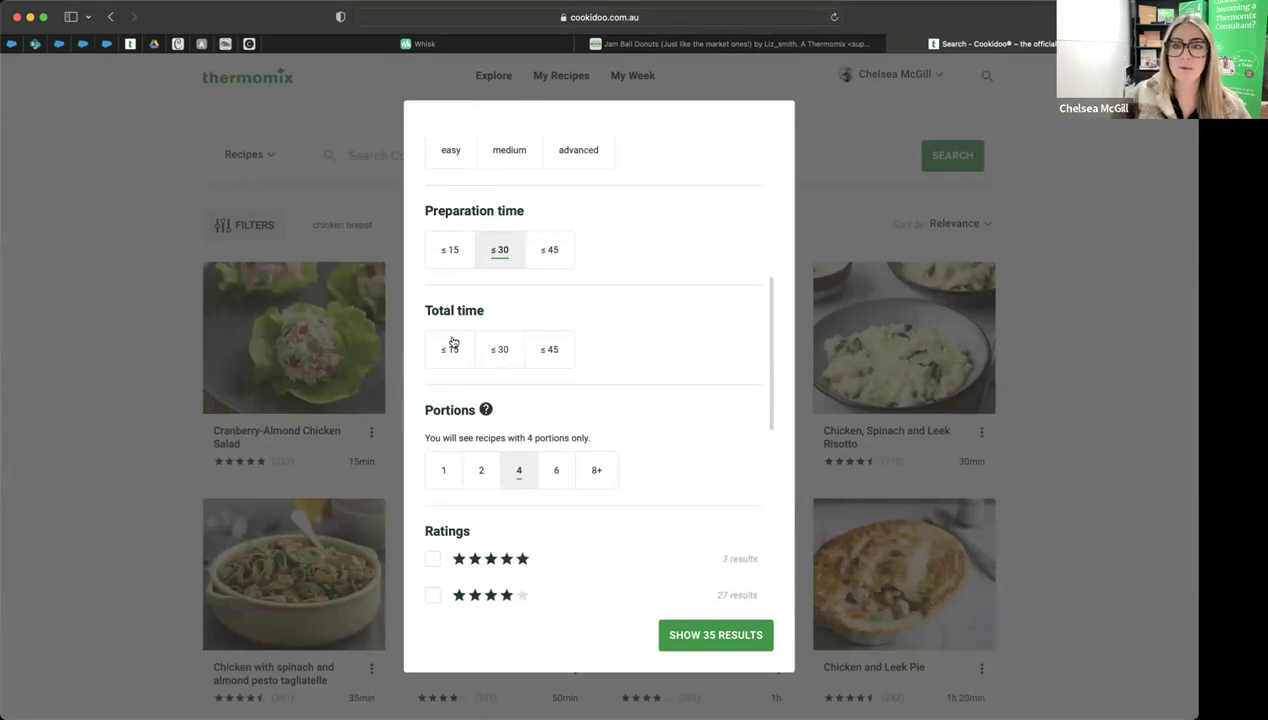
pyautogui.scroll(-3, 504, 331)
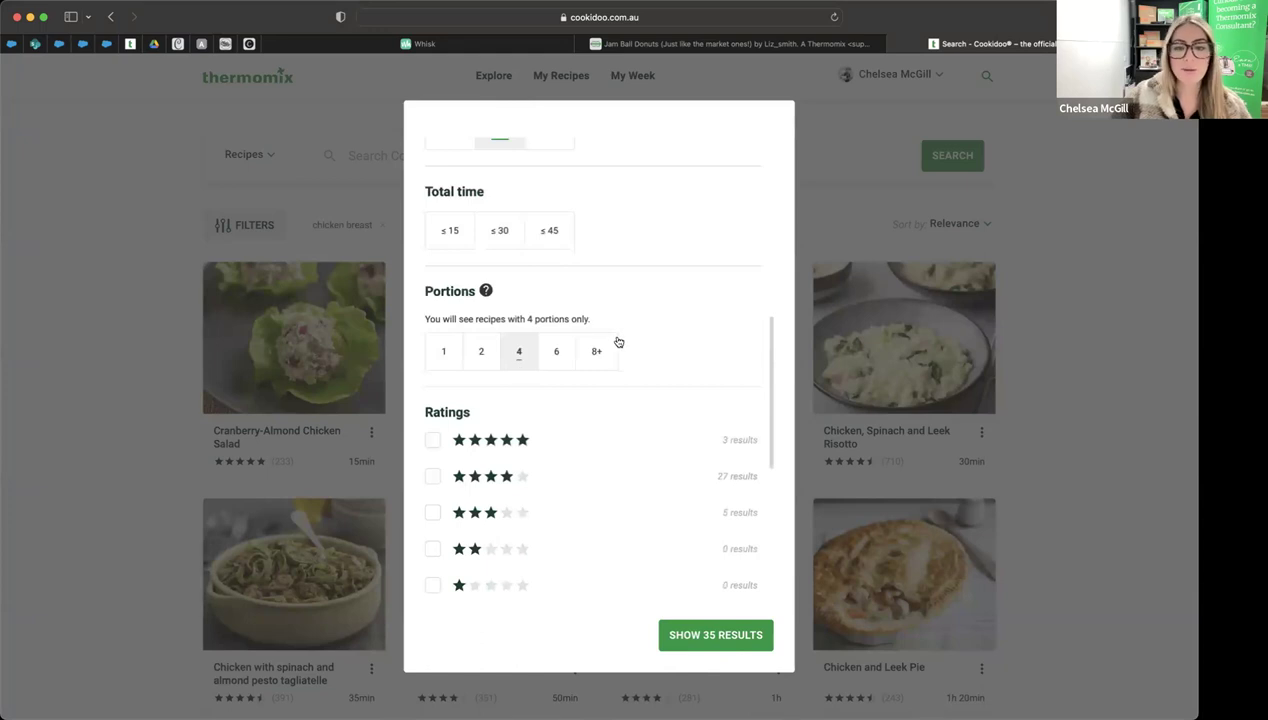
pyautogui.scroll(-4, 600, 356)
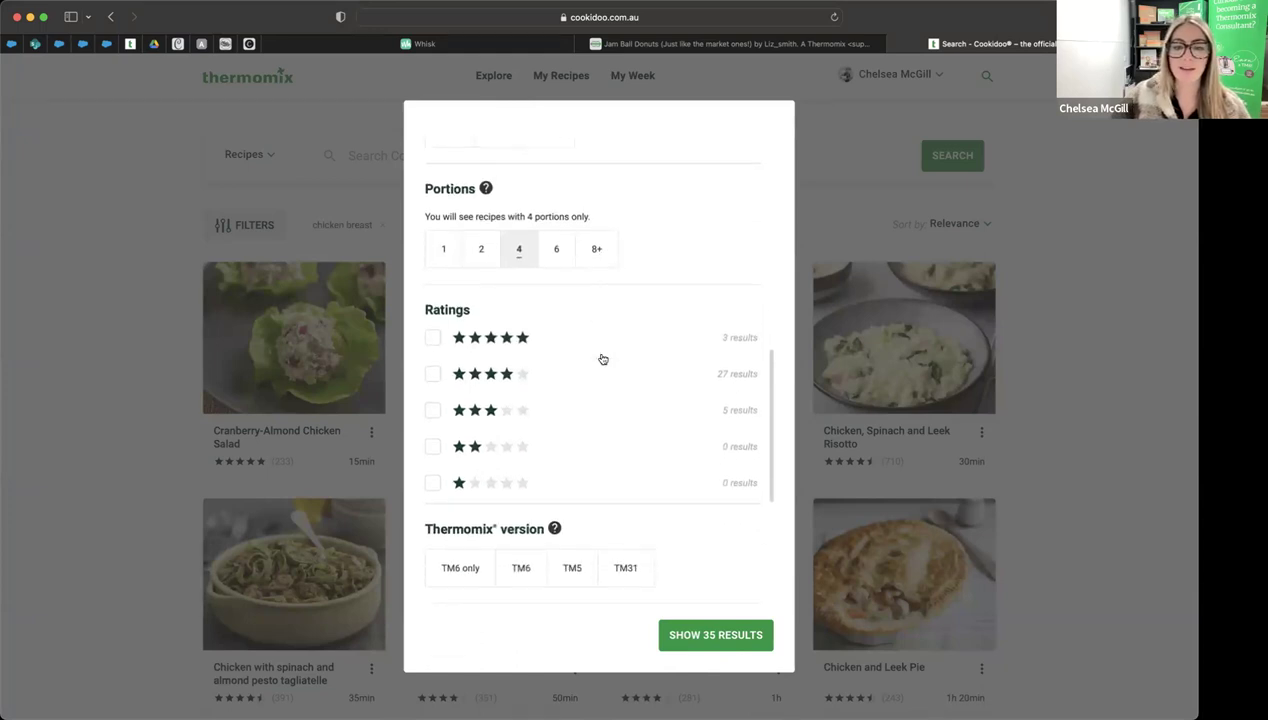
pyautogui.scroll(-2, 518, 419)
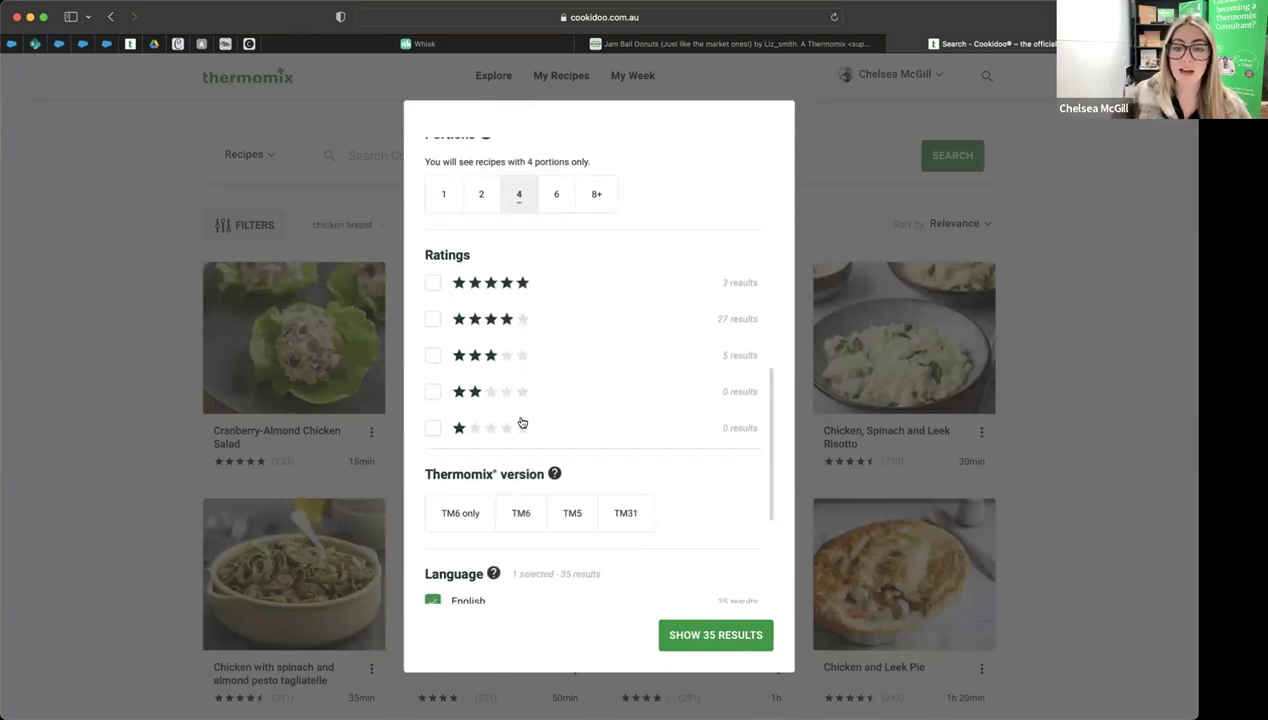
pyautogui.scroll(-3, 561, 381)
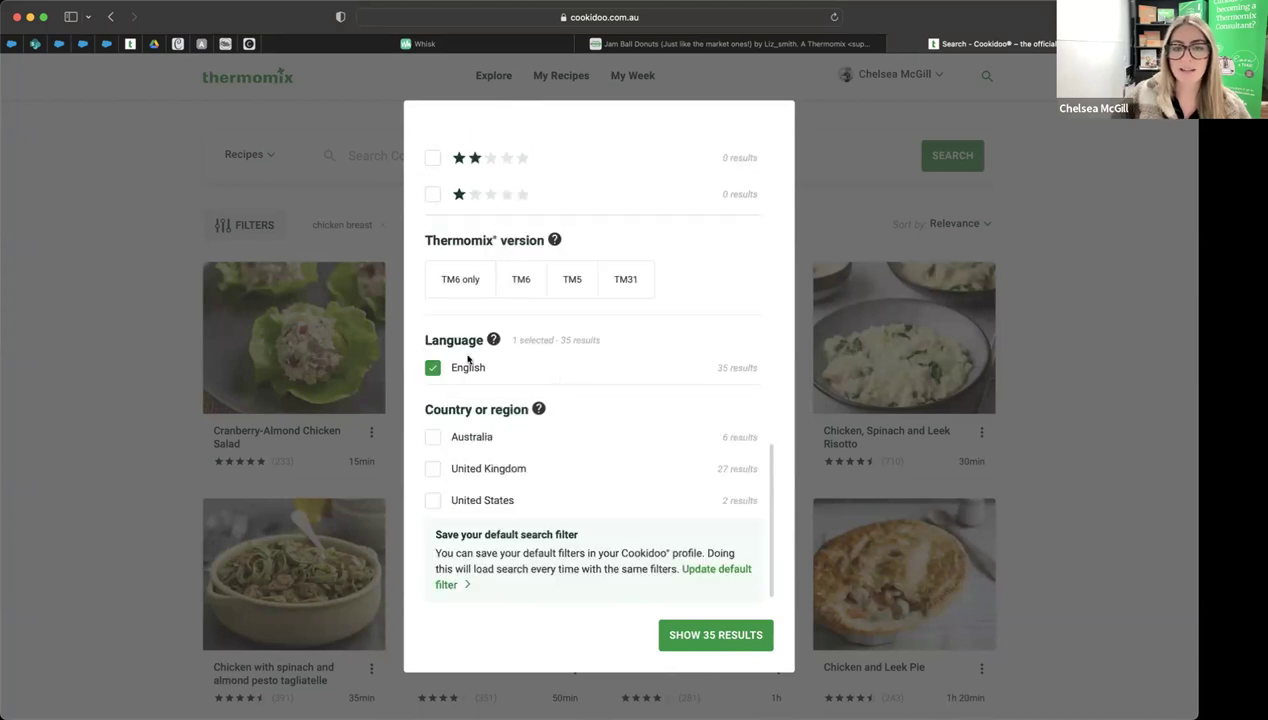
pyautogui.scroll(10, 650, 495)
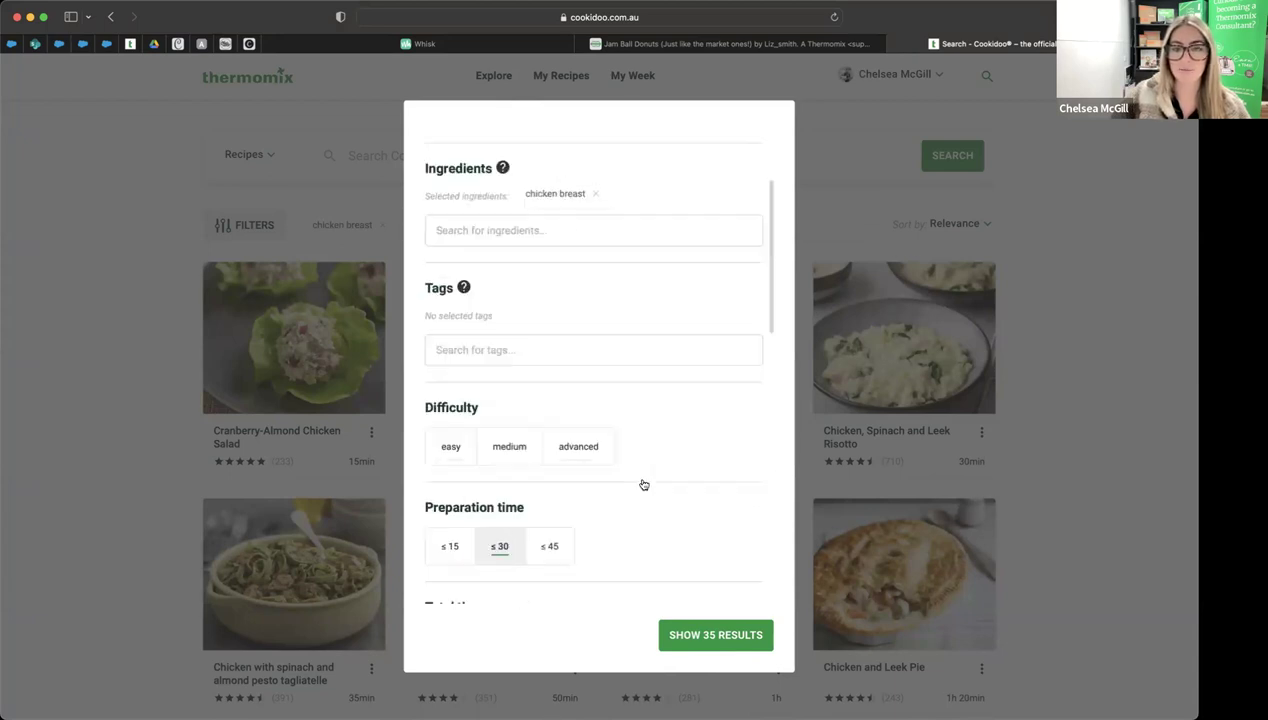